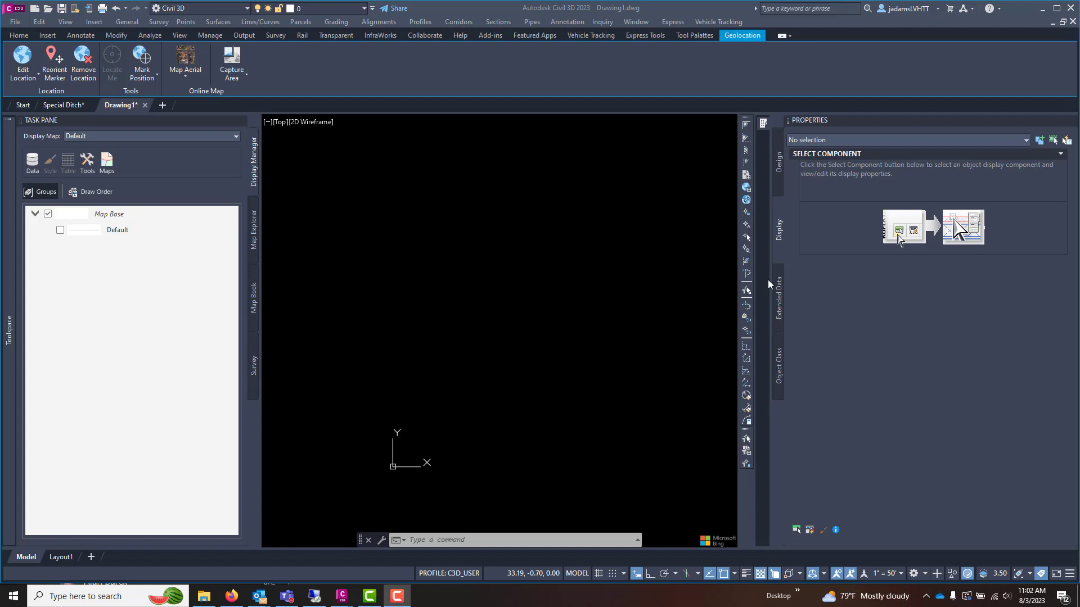
Check in File Explorer that the DWG folder holds MagnoliaOrtho2023_LR.png and its matching .pgw world file.
{"action": "left_click", "coordinate": [204, 596]}
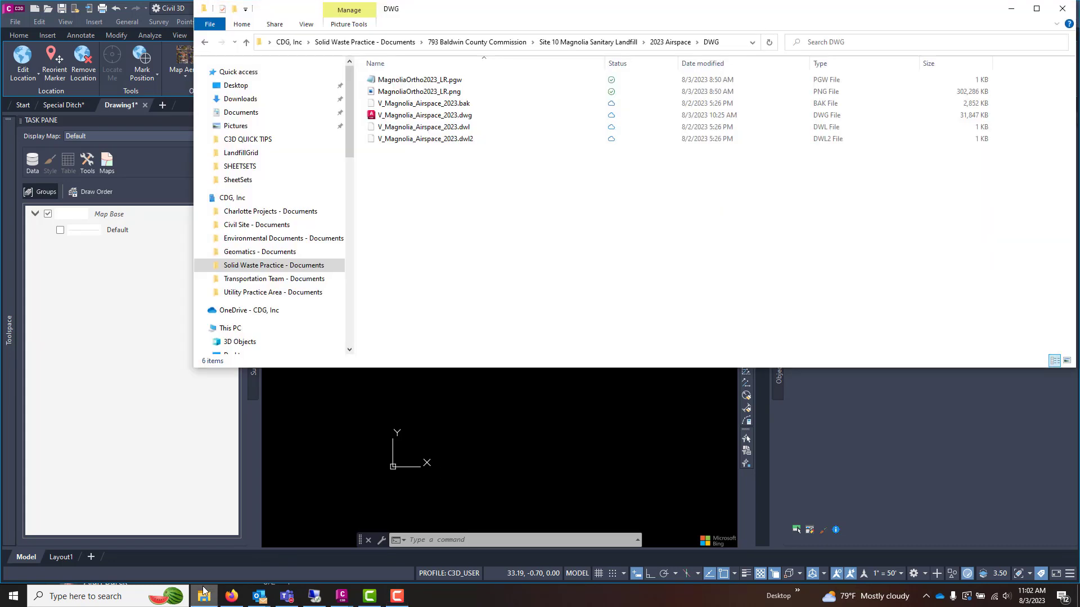
{"action": "left_click", "coordinate": [459, 83]}
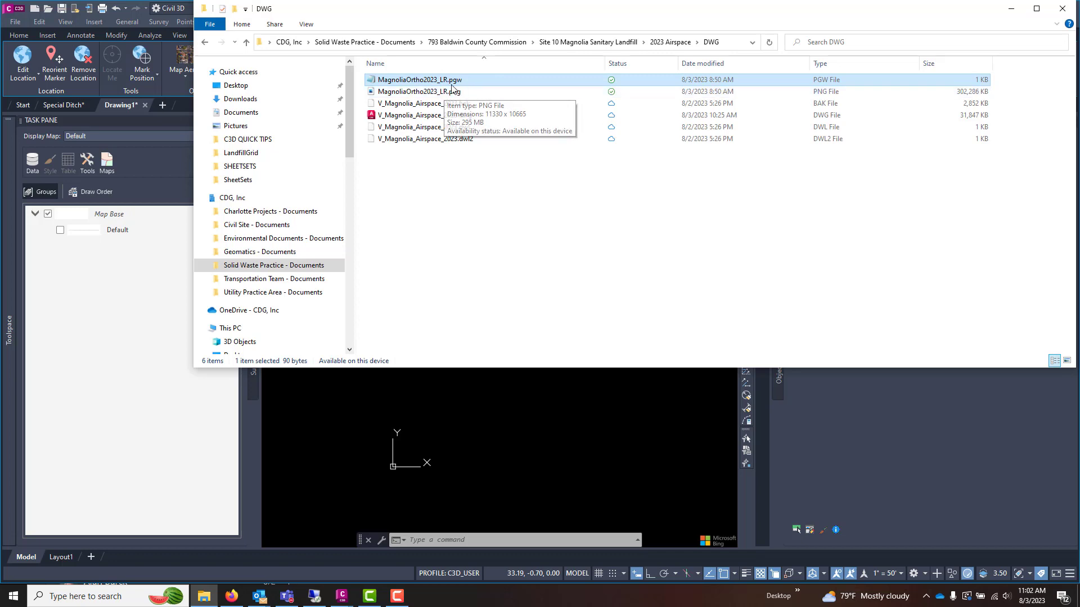
{"action": "left_click", "coordinate": [1011, 9]}
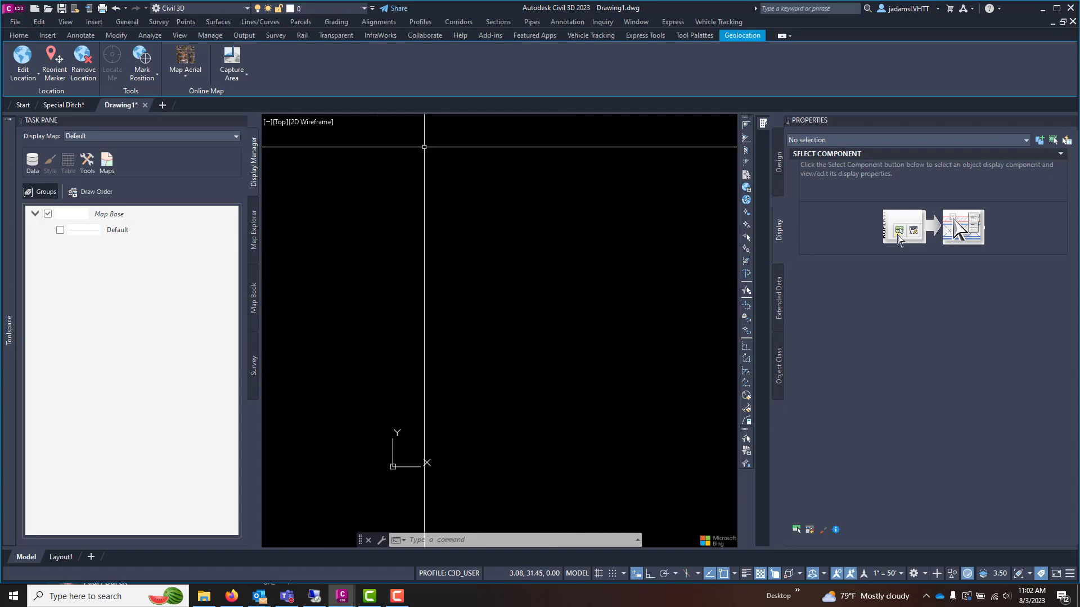
Turn off the online aerial map in the drawing.
{"action": "left_click", "coordinate": [188, 75]}
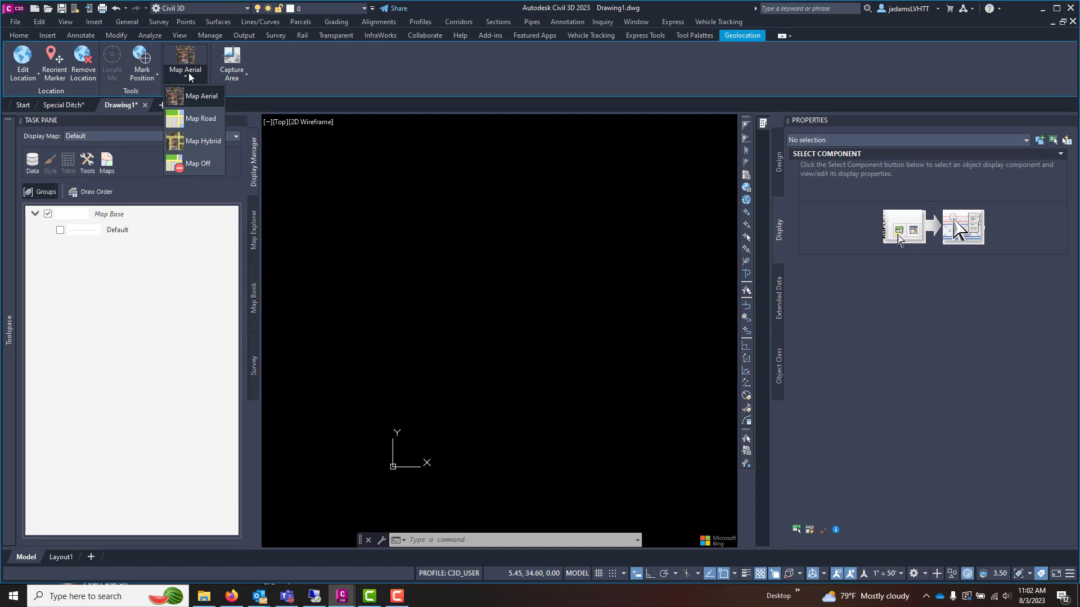
{"action": "left_click", "coordinate": [194, 168]}
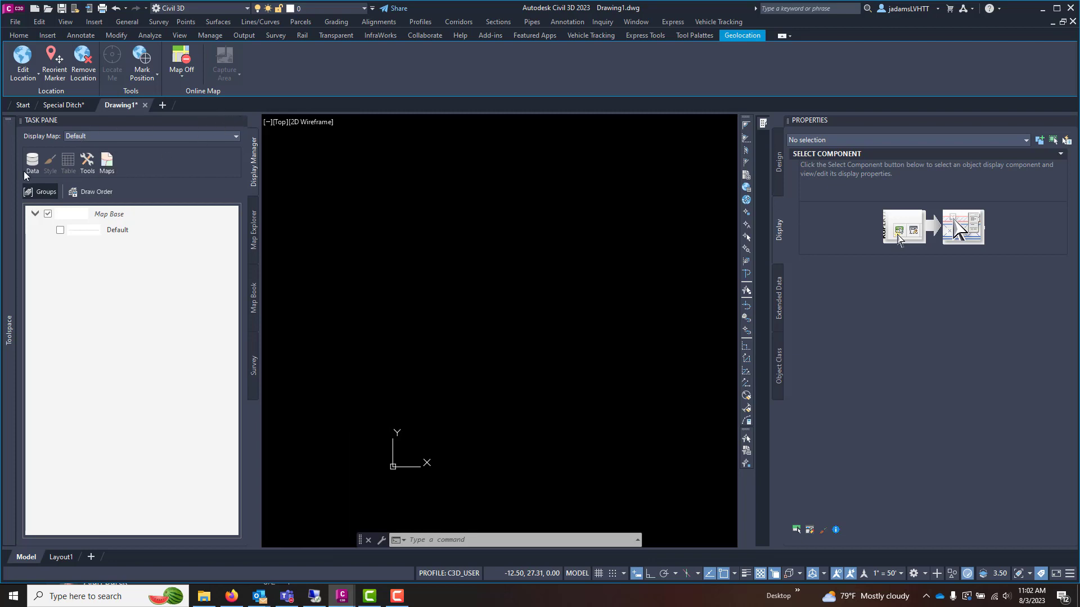
Expand the collapsed Toolspace, keep it open beside the drawing, and close the map task pane.
{"action": "mouse_move", "coordinate": [11, 187]}
{"action": "left_click", "coordinate": [24, 130]}
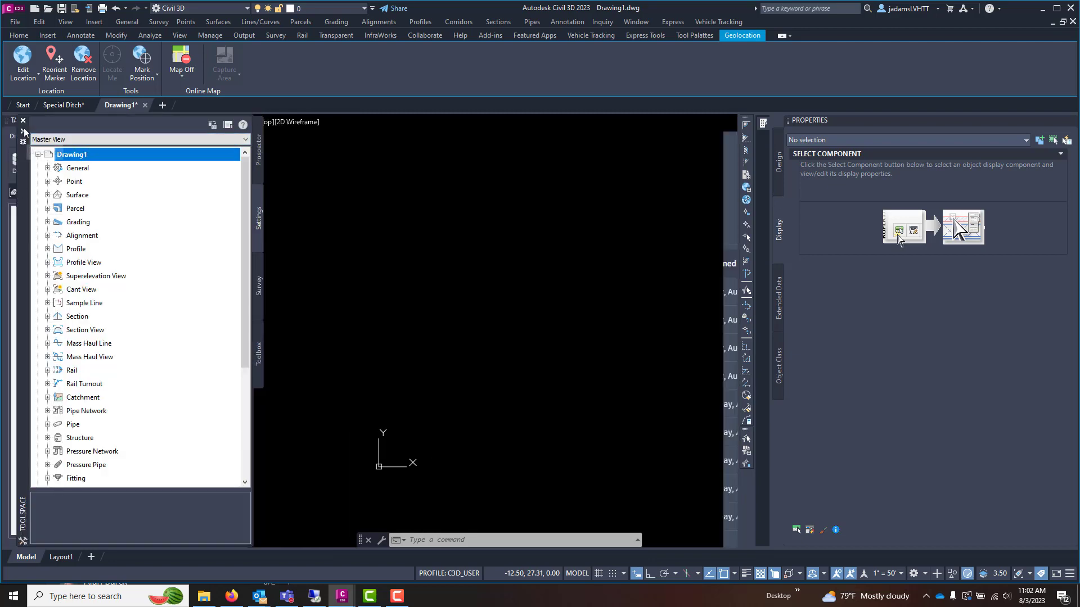
{"action": "left_click", "coordinate": [23, 131]}
{"action": "left_click", "coordinate": [227, 123]}
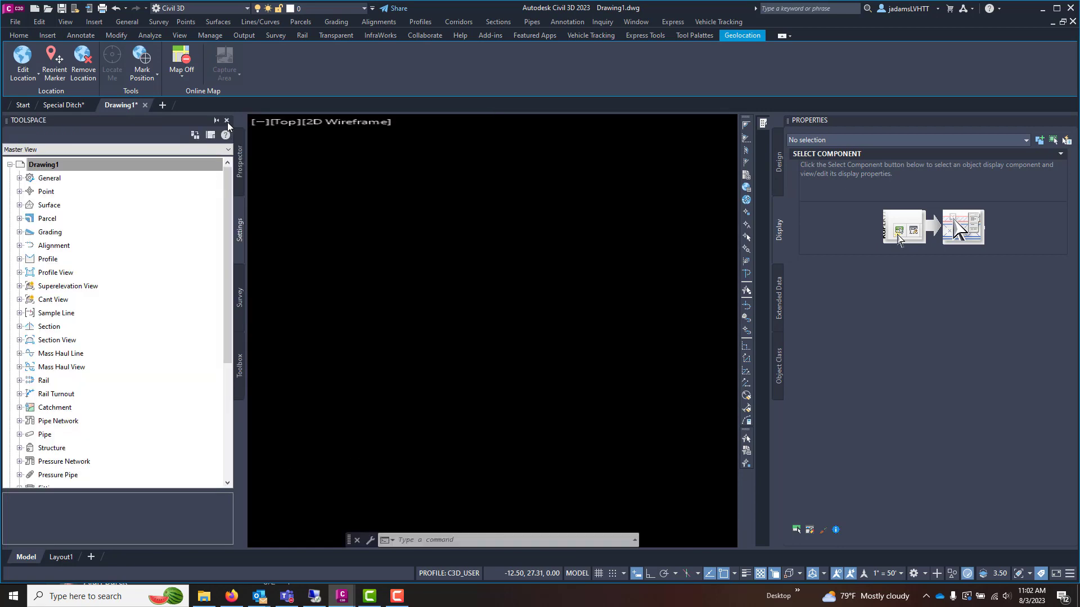
Check the units and coordinate system zone in the settings of Drawing1.
{"action": "right_click", "coordinate": [67, 162]}
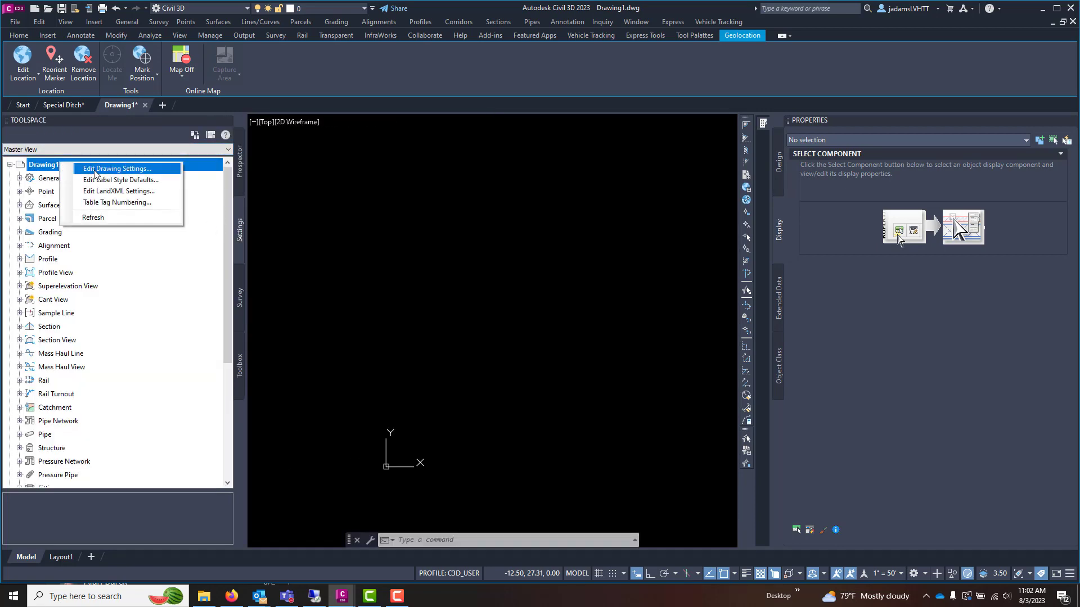
{"action": "left_click", "coordinate": [94, 169]}
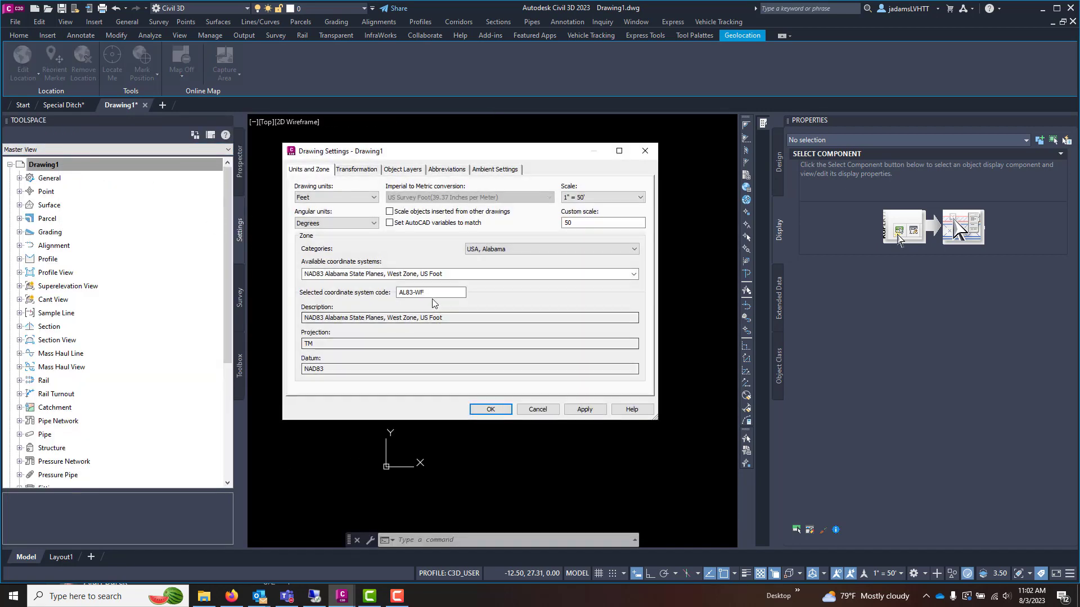
{"action": "left_click", "coordinate": [482, 407]}
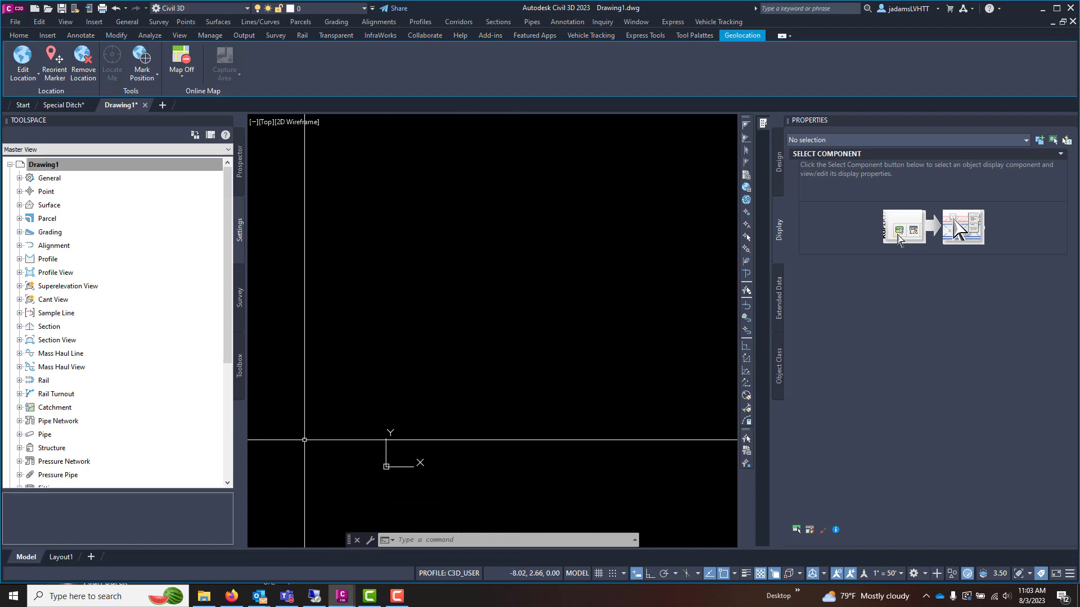
Look again in File Explorer at the MagnoliaOrtho2023_LR image and its .pgw world file.
{"action": "left_click", "coordinate": [204, 596]}
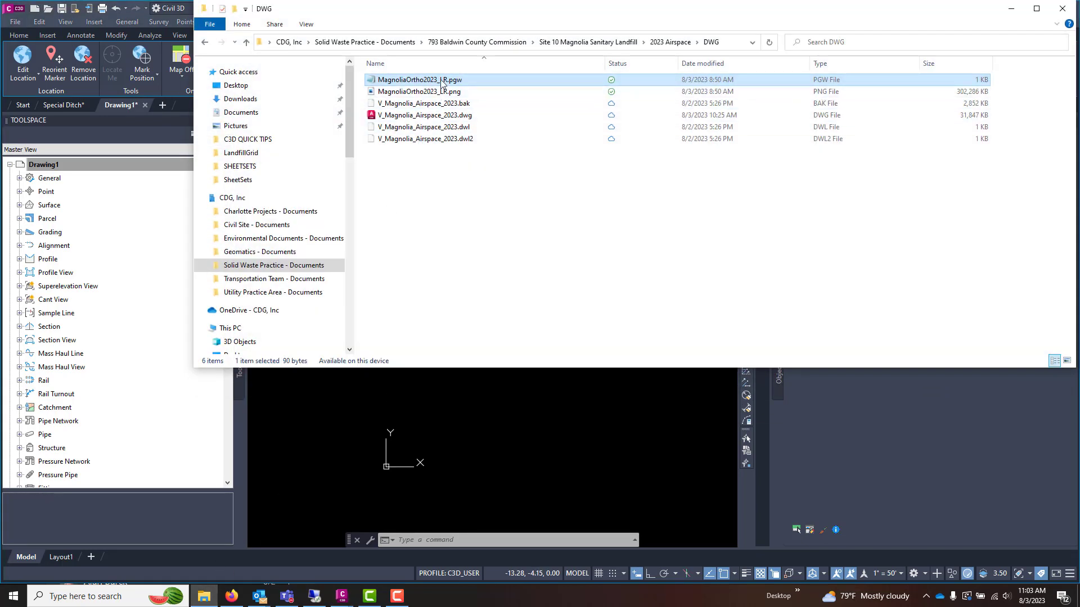
{"action": "left_click", "coordinate": [441, 91]}
{"action": "left_click", "coordinate": [444, 83]}
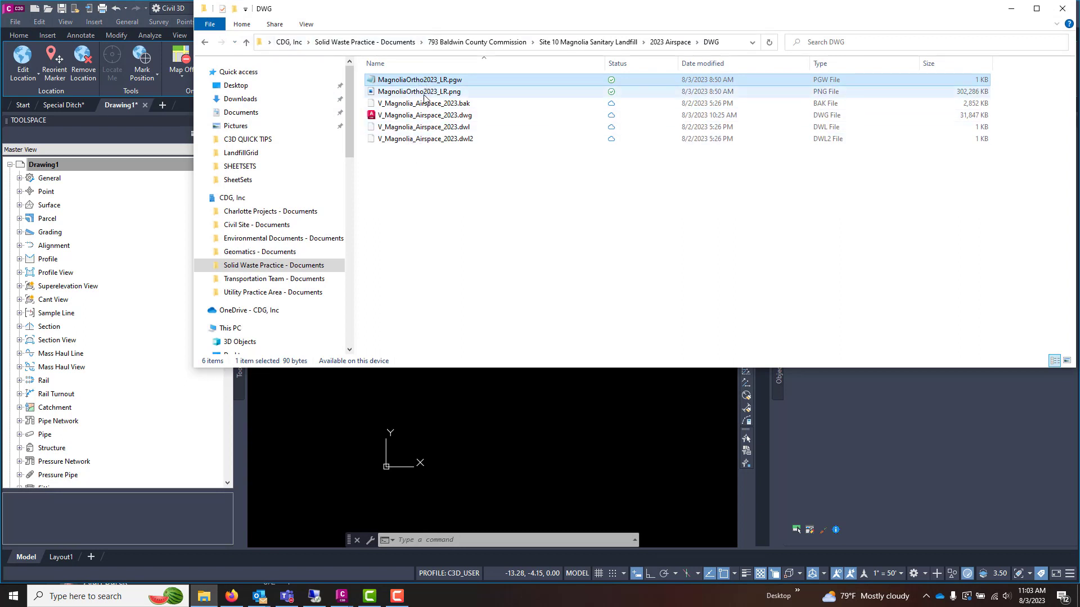
{"action": "left_click", "coordinate": [818, 494]}
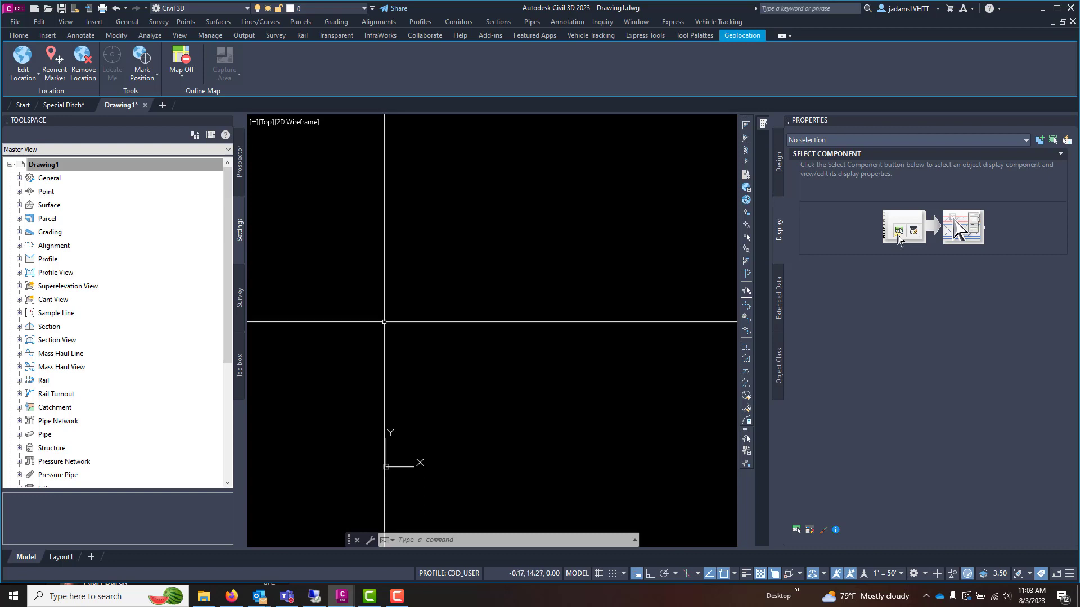
Try to insert MagnoliaOrtho2023_LR.png from the DWG folder with the MAPIINSERT command.
{"action": "type", "text": "MAPI"}
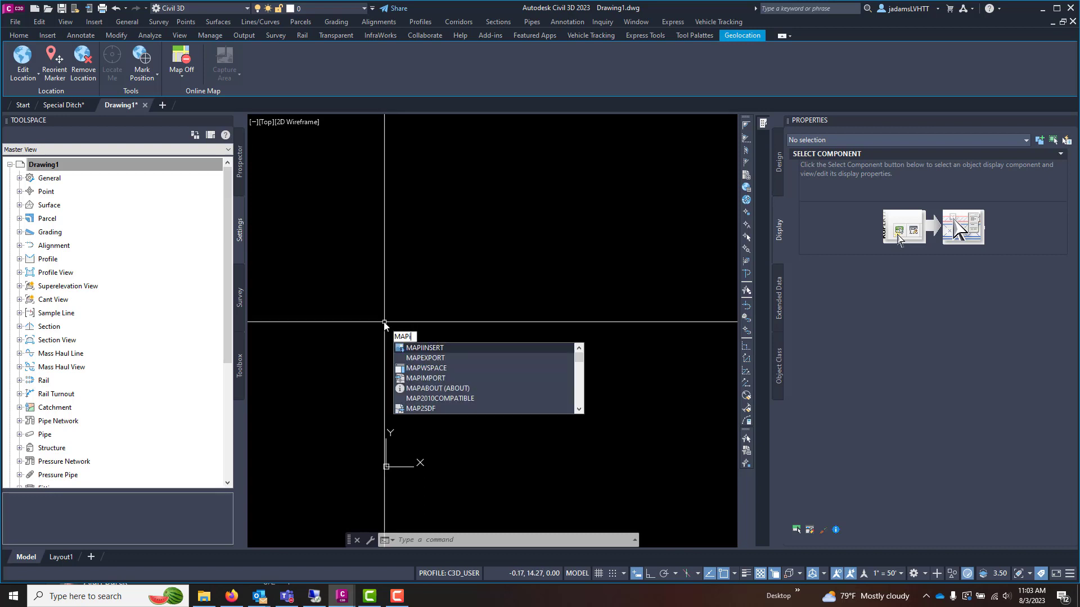
{"action": "type", "text": "N"}
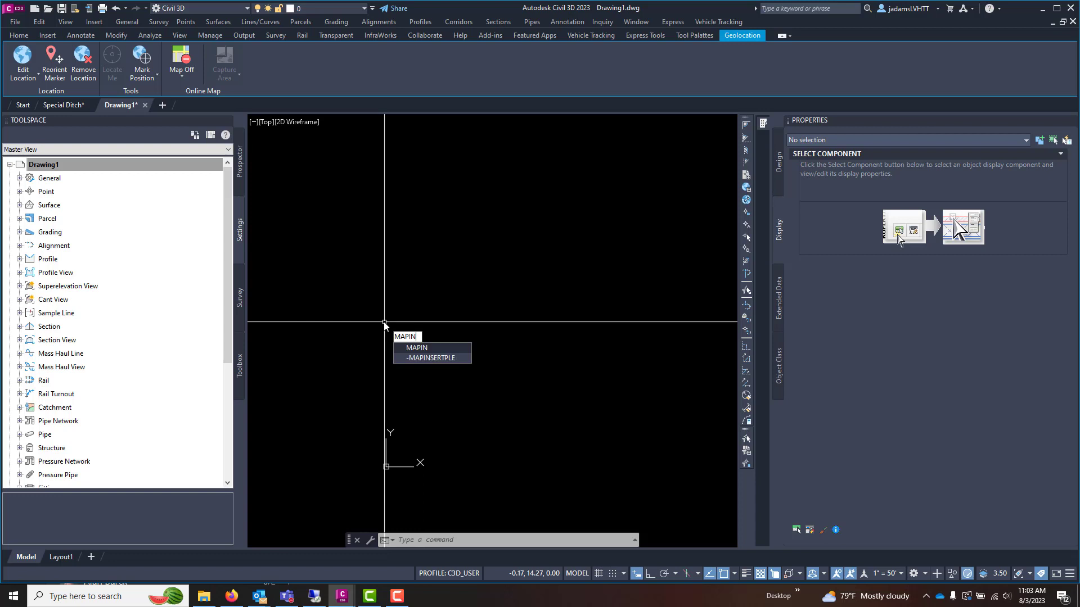
{"action": "key", "text": "BackSpace"}
{"action": "type", "text": "INSERT"}
{"action": "key", "text": "Return"}
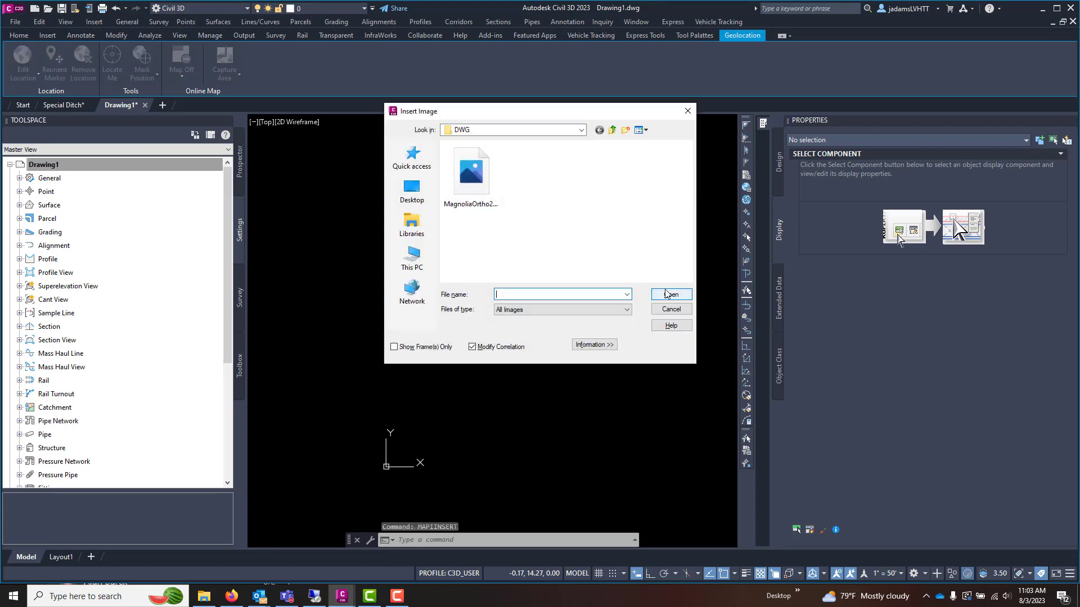
{"action": "left_click", "coordinate": [481, 178]}
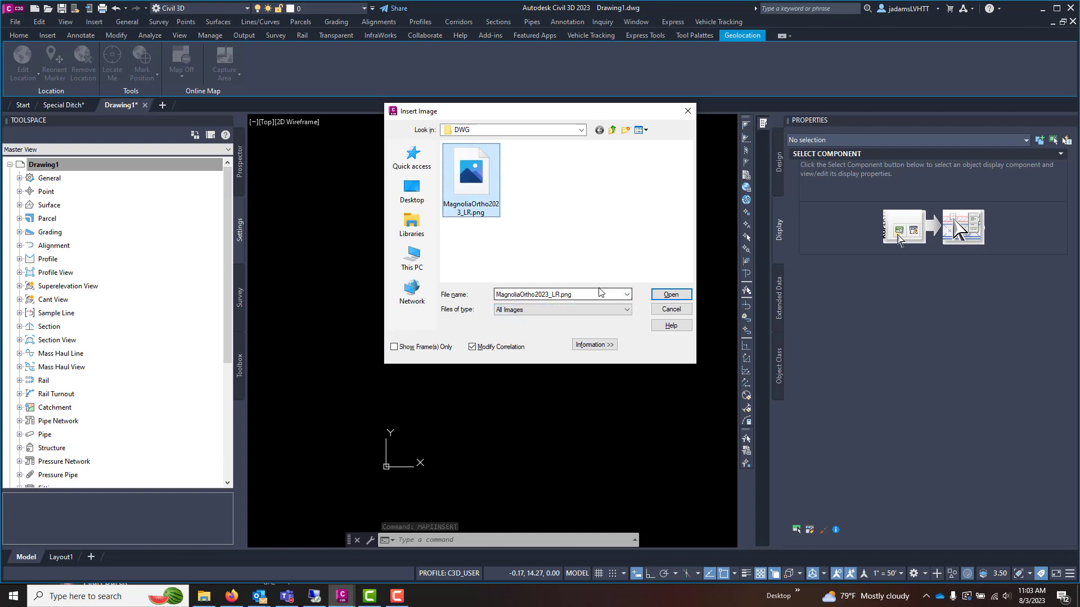
{"action": "left_click", "coordinate": [671, 295]}
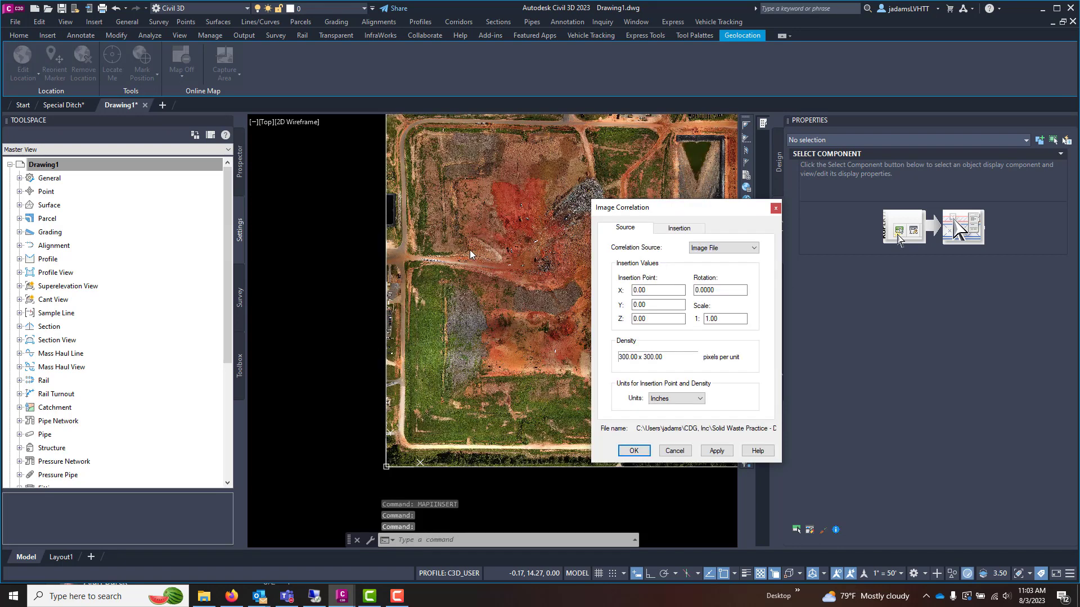
Examine the insertion point, rotation and correlation source options in the image correlation settings, and cancel the insertion.
{"action": "left_click", "coordinate": [650, 290]}
{"action": "left_click", "coordinate": [651, 304]}
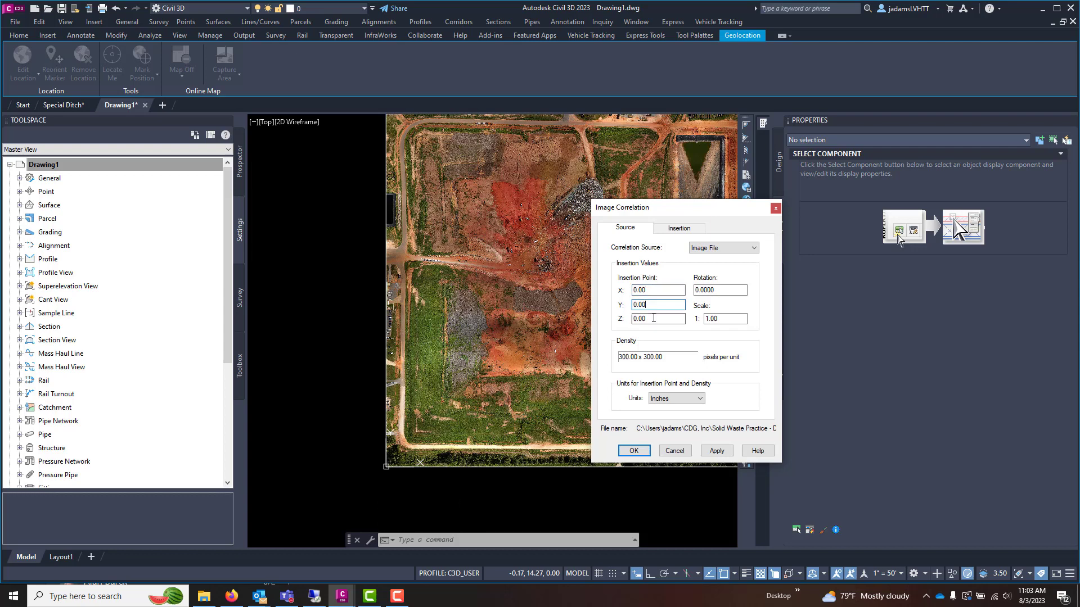
{"action": "left_click", "coordinate": [652, 319]}
{"action": "left_click", "coordinate": [651, 305]}
{"action": "left_click", "coordinate": [650, 291]}
{"action": "left_click", "coordinate": [651, 305]}
{"action": "left_click", "coordinate": [652, 319]}
{"action": "left_click", "coordinate": [651, 305]}
{"action": "left_click", "coordinate": [653, 292]}
{"action": "left_click", "coordinate": [717, 288]}
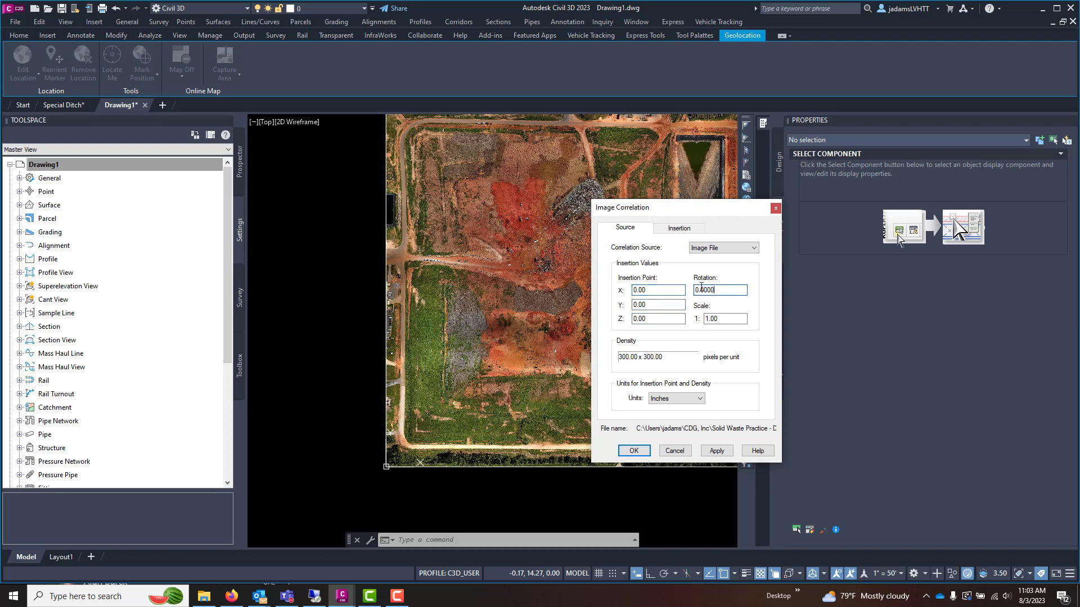
{"action": "left_click", "coordinate": [655, 319]}
{"action": "left_click", "coordinate": [718, 246]}
{"action": "left_click", "coordinate": [717, 245]}
{"action": "left_click", "coordinate": [718, 245]}
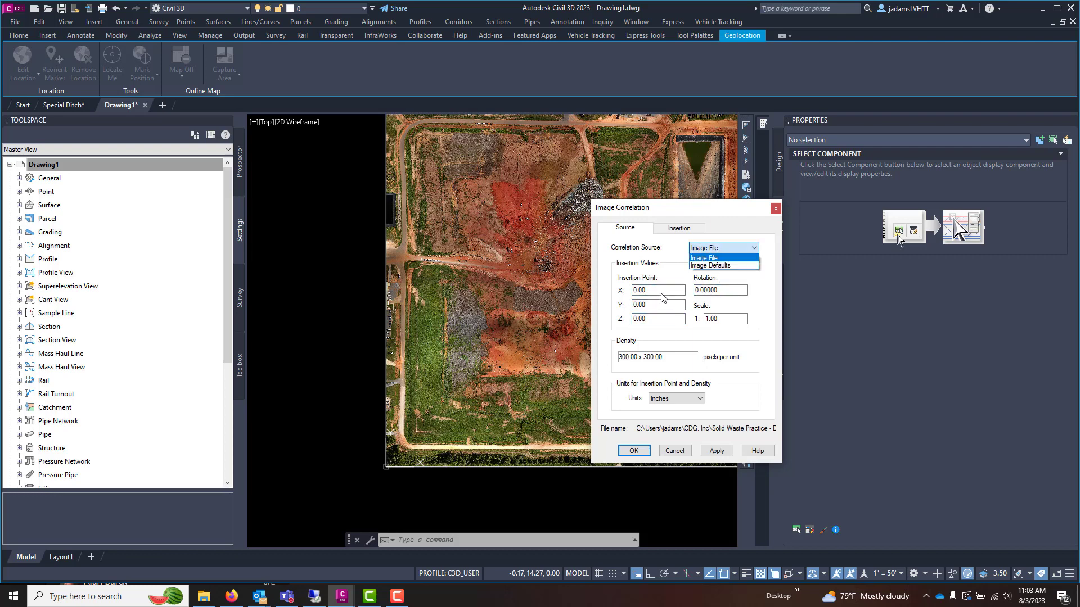
{"action": "left_click", "coordinate": [660, 293]}
{"action": "left_click", "coordinate": [655, 290]}
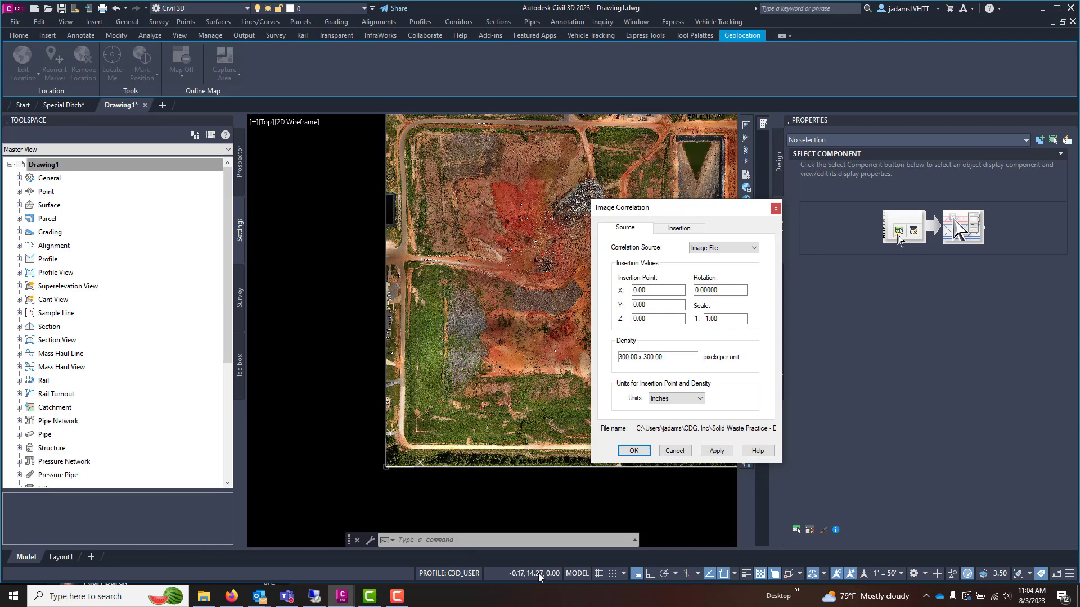
{"action": "left_click", "coordinate": [673, 452]}
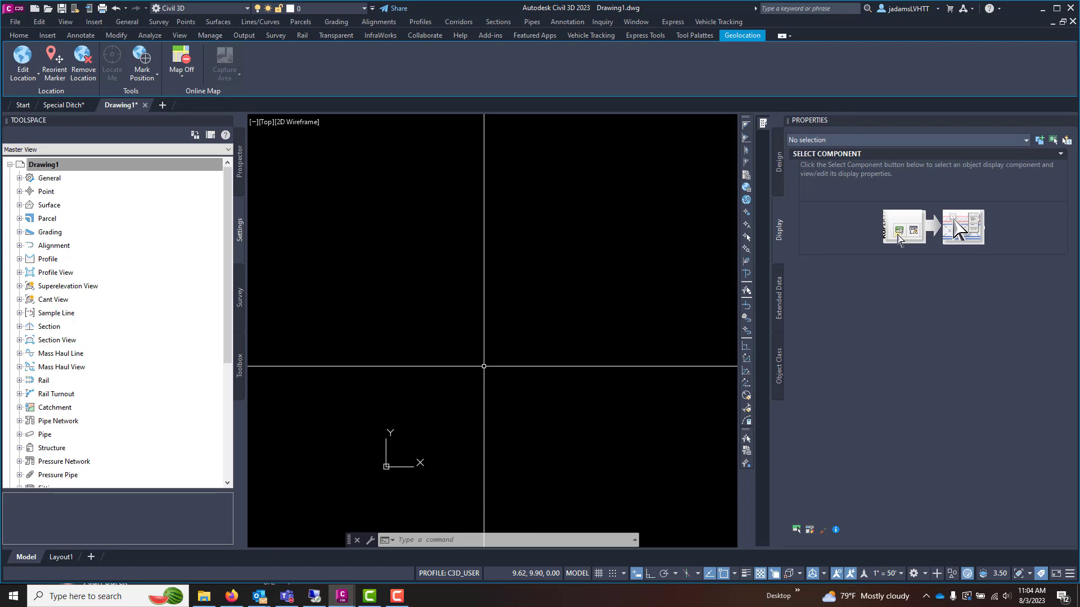
{"action": "double_click", "coordinate": [484, 316]}
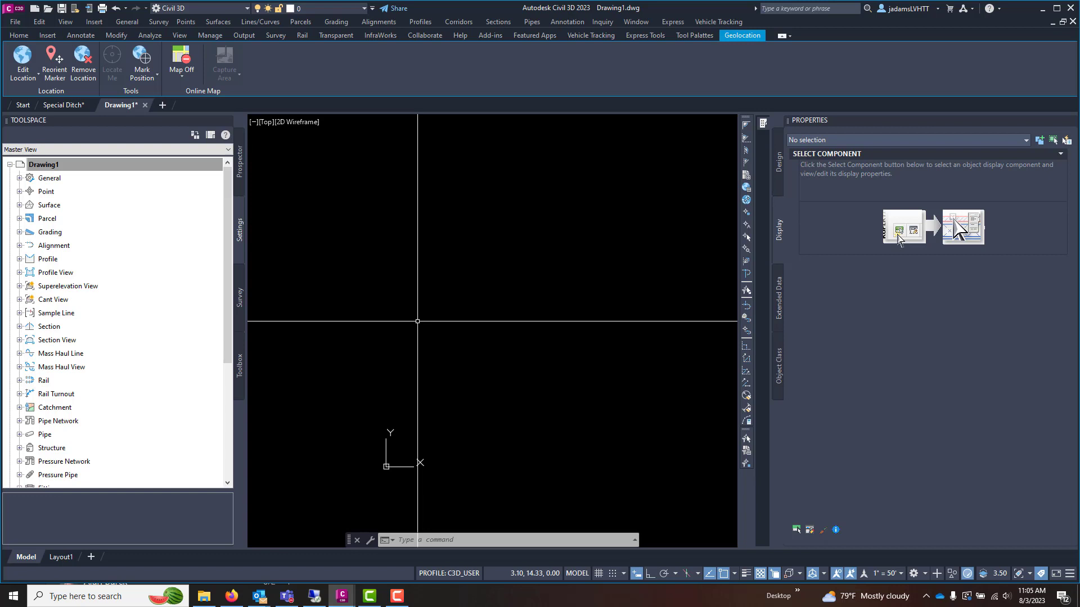
{"action": "left_click", "coordinate": [417, 278]}
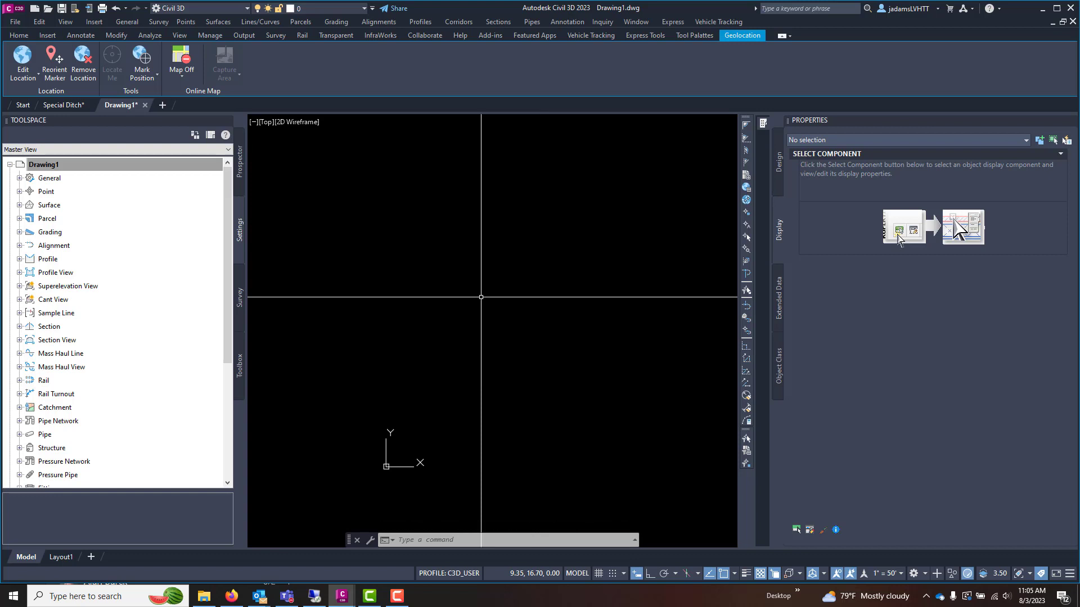
Insert MagnoliaOrtho2023_LR.png from the desktop's Temp folder with MAPIINSERT, accepting the World File correlation values.
{"action": "type", "text": "map"}
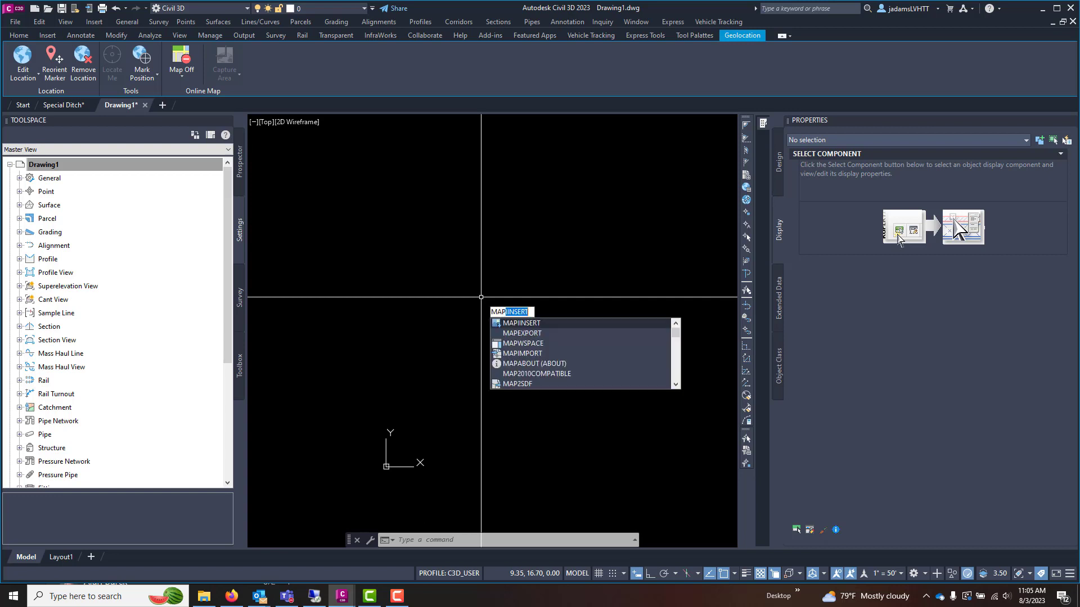
{"action": "type", "text": "iin"}
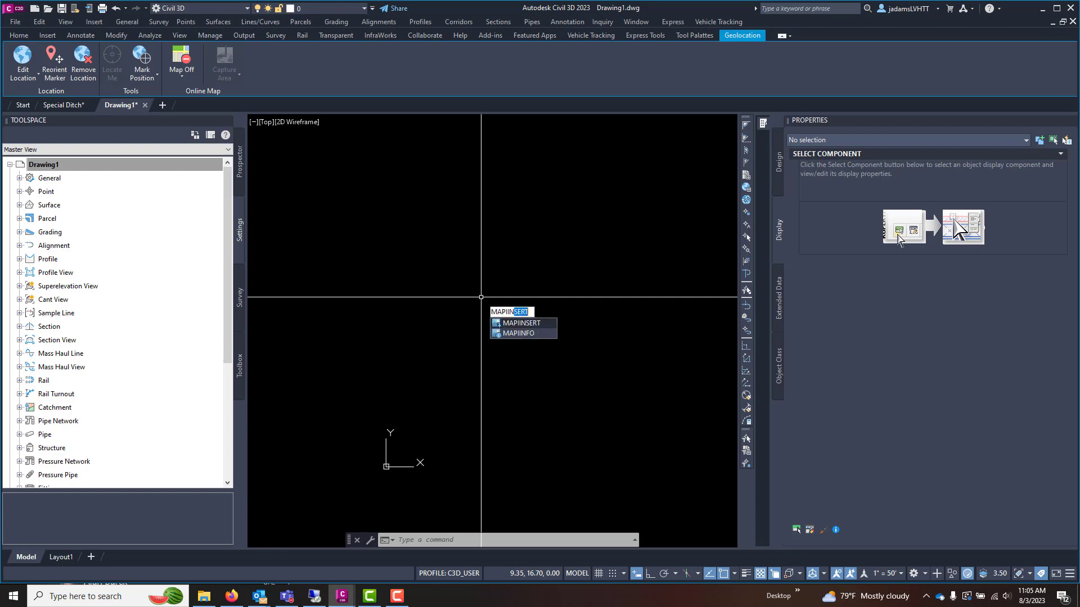
{"action": "key", "text": "Return"}
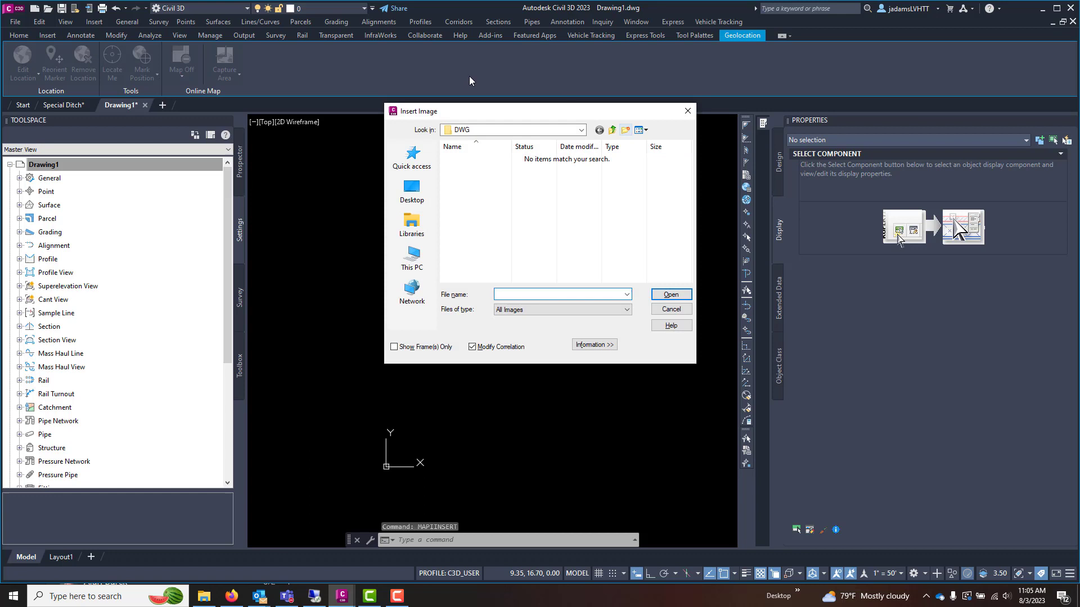
{"action": "left_click", "coordinate": [412, 191]}
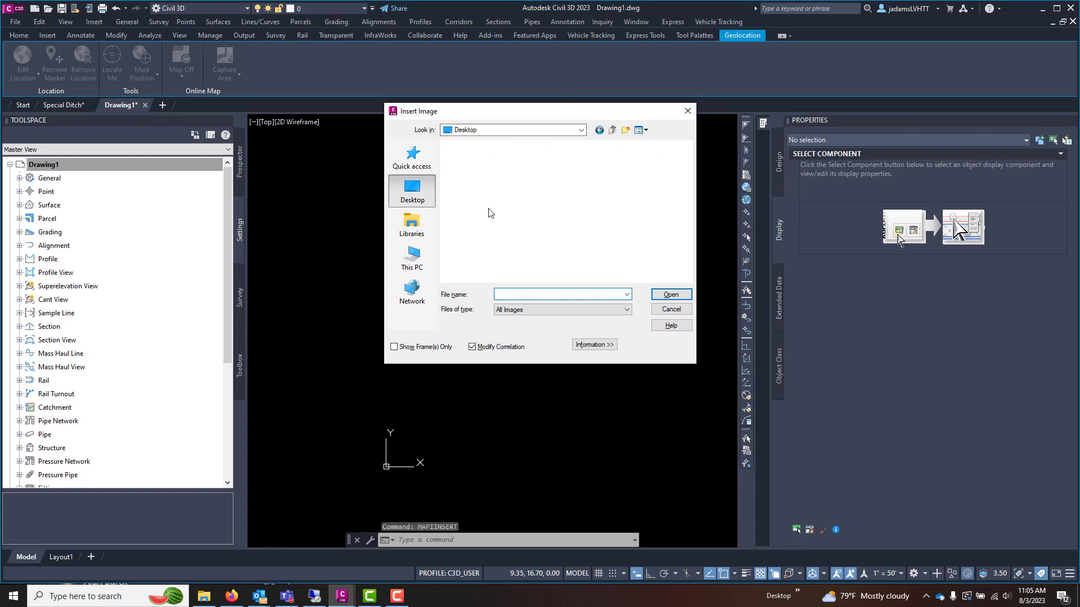
{"action": "scroll", "coordinate": [482, 243], "scroll_direction": "down", "scroll_amount": 3}
{"action": "scroll", "coordinate": [484, 240], "scroll_direction": "down", "scroll_amount": 5}
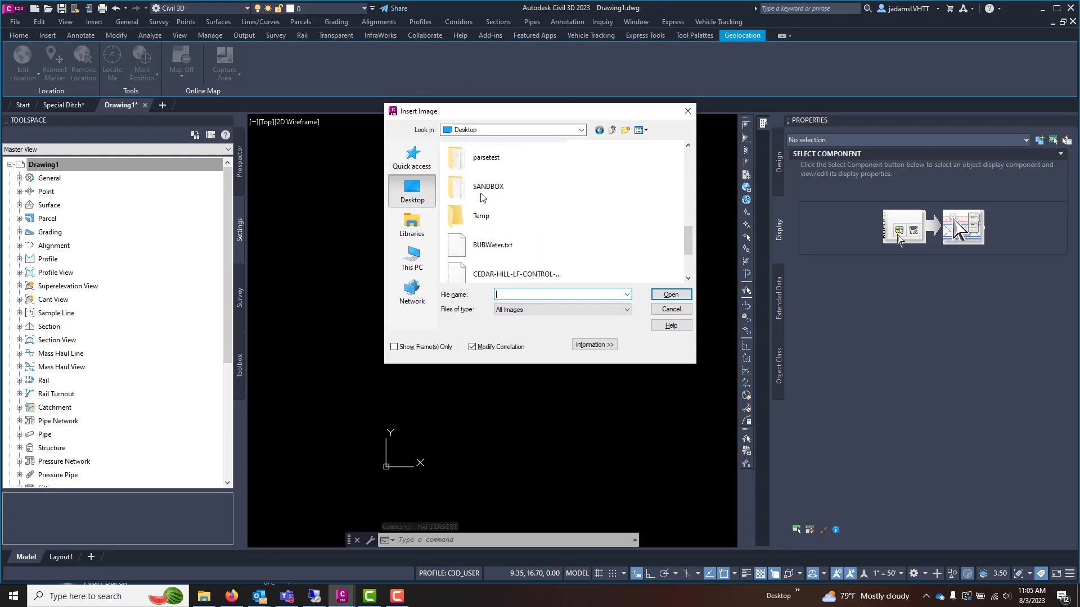
{"action": "scroll", "coordinate": [485, 236], "scroll_direction": "up", "scroll_amount": 4}
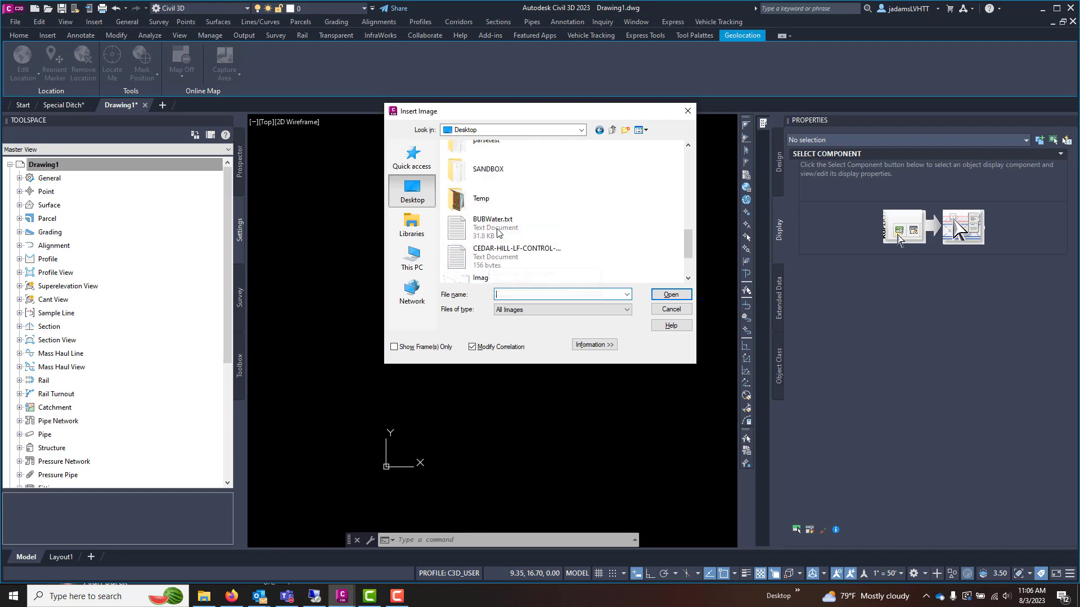
{"action": "scroll", "coordinate": [538, 241], "scroll_direction": "down", "scroll_amount": 1}
{"action": "double_click", "coordinate": [537, 199]}
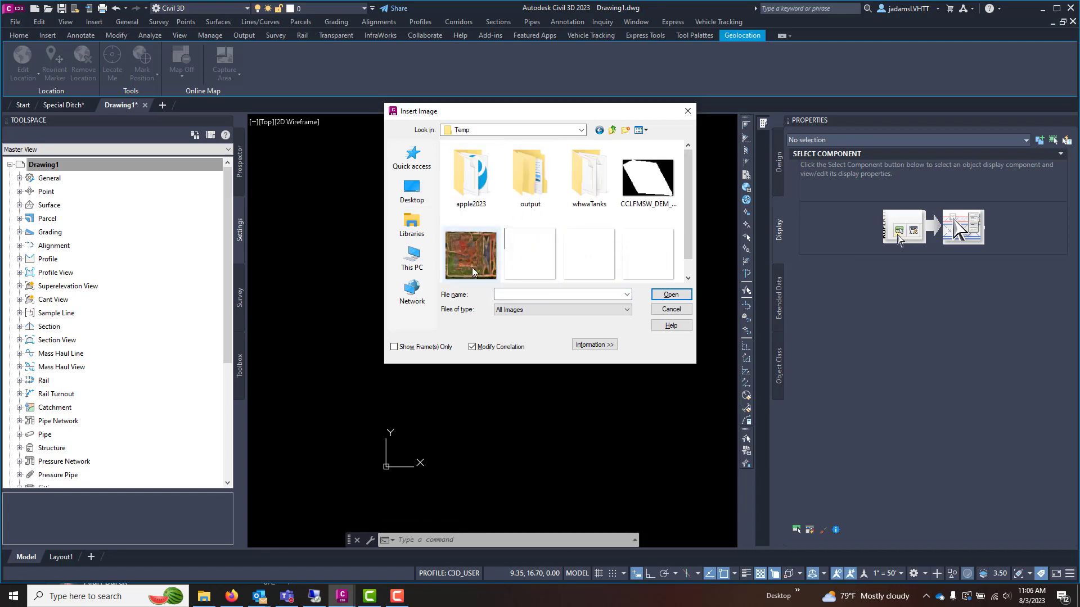
{"action": "left_click", "coordinate": [485, 248]}
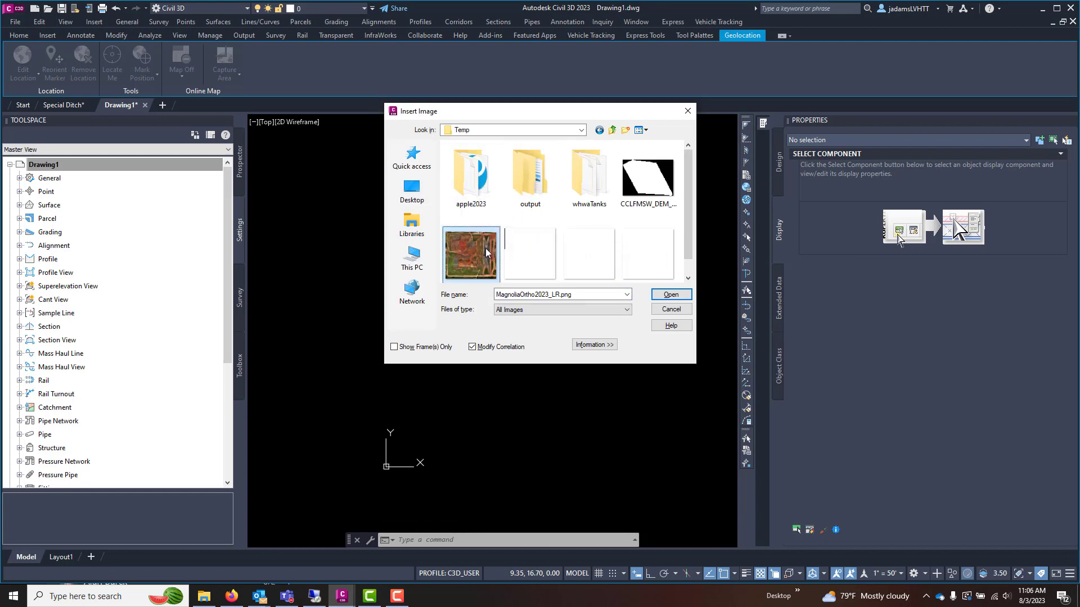
{"action": "left_click", "coordinate": [671, 294]}
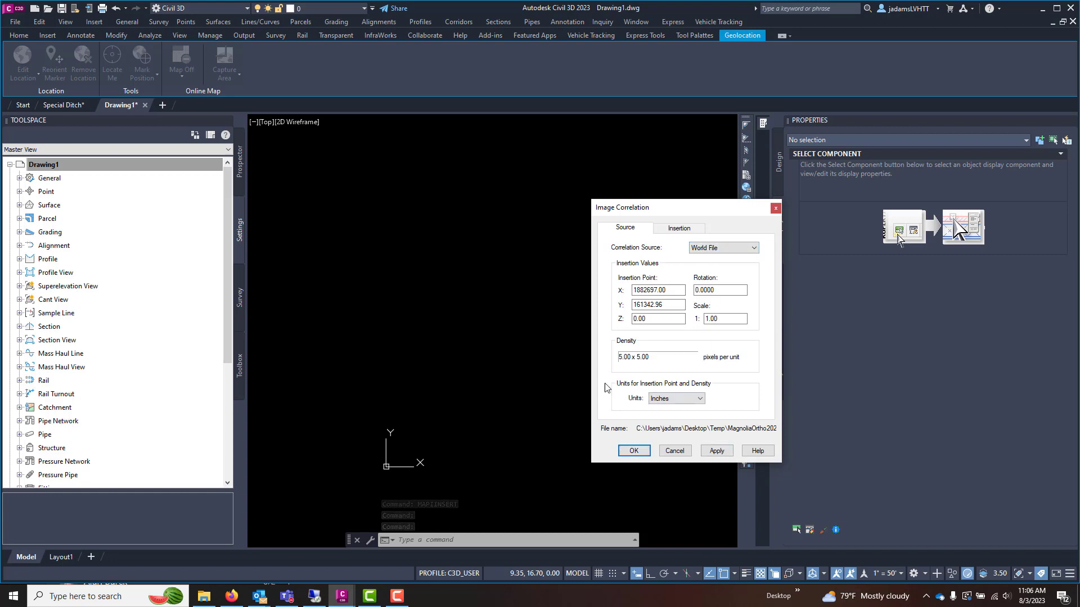
{"action": "left_click", "coordinate": [634, 451]}
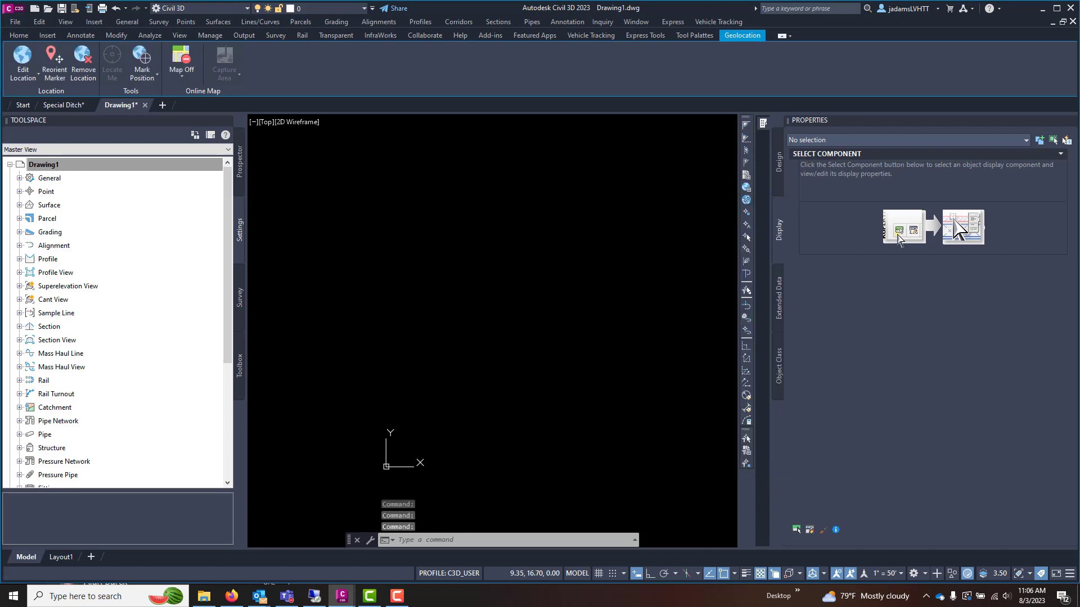
Check the inserted orthophoto's alignment against the online aerial map, and turn the map off again.
{"action": "middle_click", "coordinate": [436, 361]}
{"action": "middle_click", "coordinate": [437, 361]}
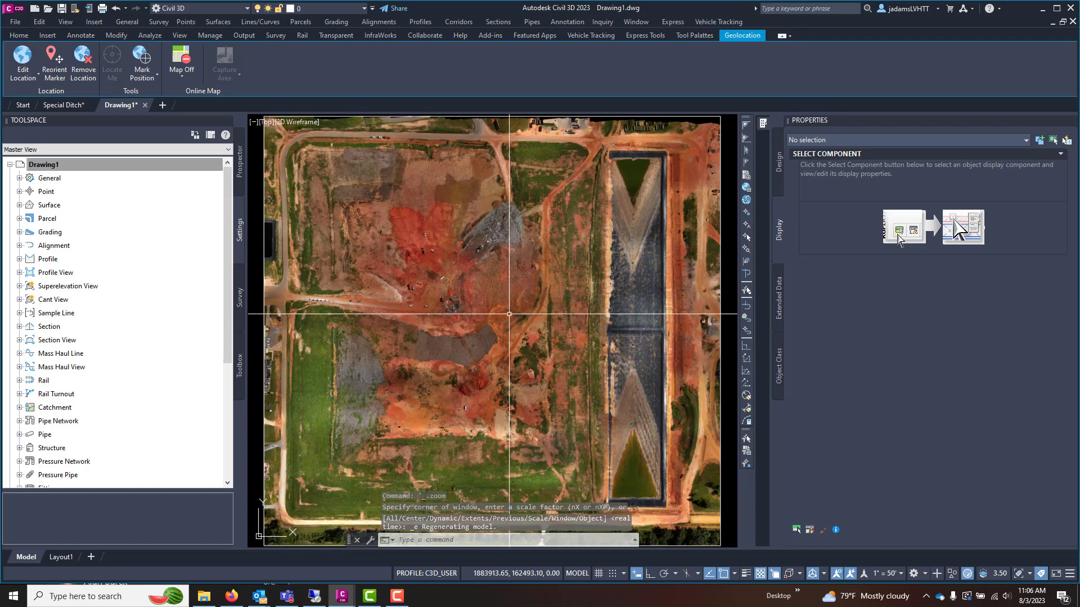
{"action": "scroll", "coordinate": [508, 313], "scroll_direction": "down", "scroll_amount": 2}
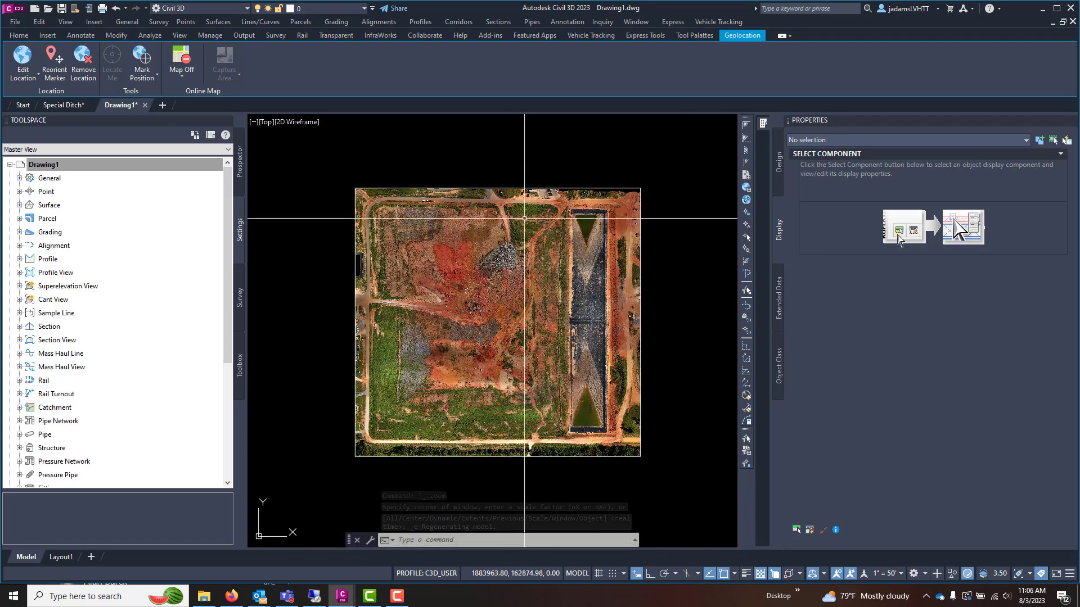
{"action": "left_click", "coordinate": [182, 70]}
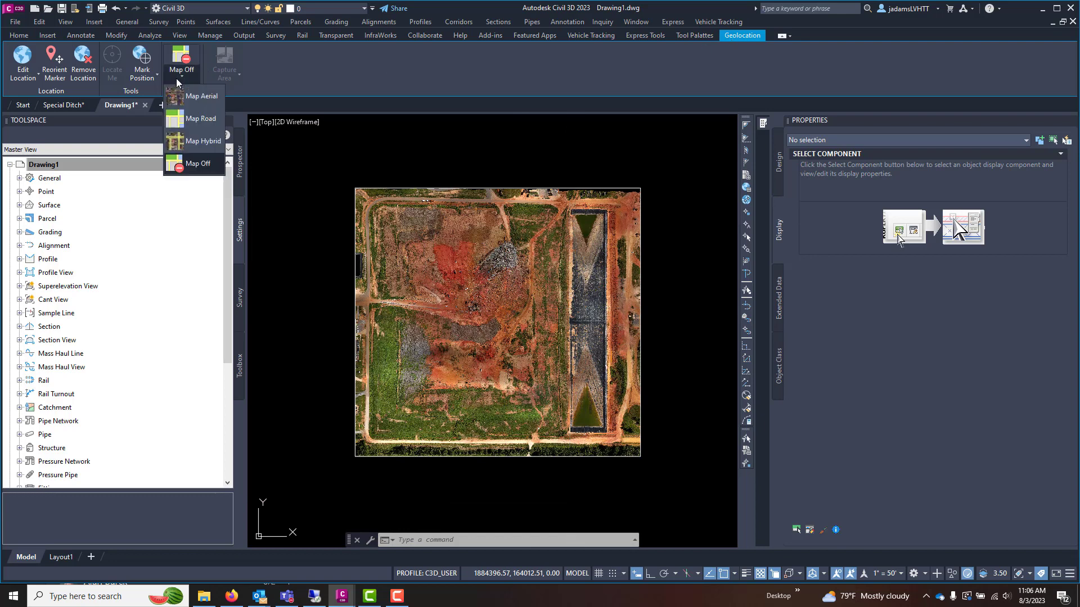
{"action": "left_click", "coordinate": [191, 141]}
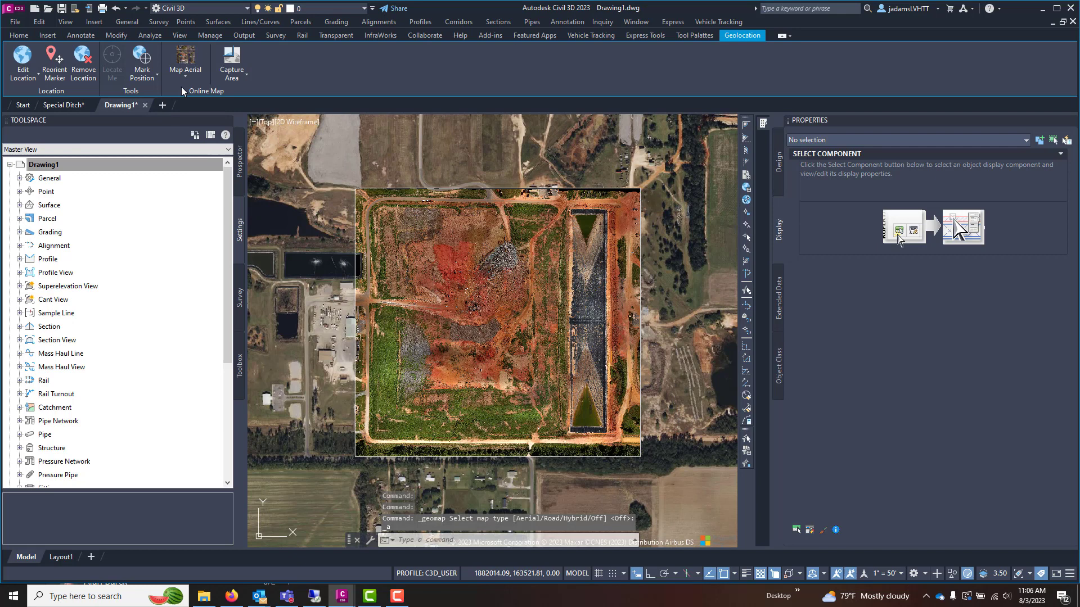
{"action": "left_click", "coordinate": [181, 68]}
{"action": "left_click", "coordinate": [191, 118]}
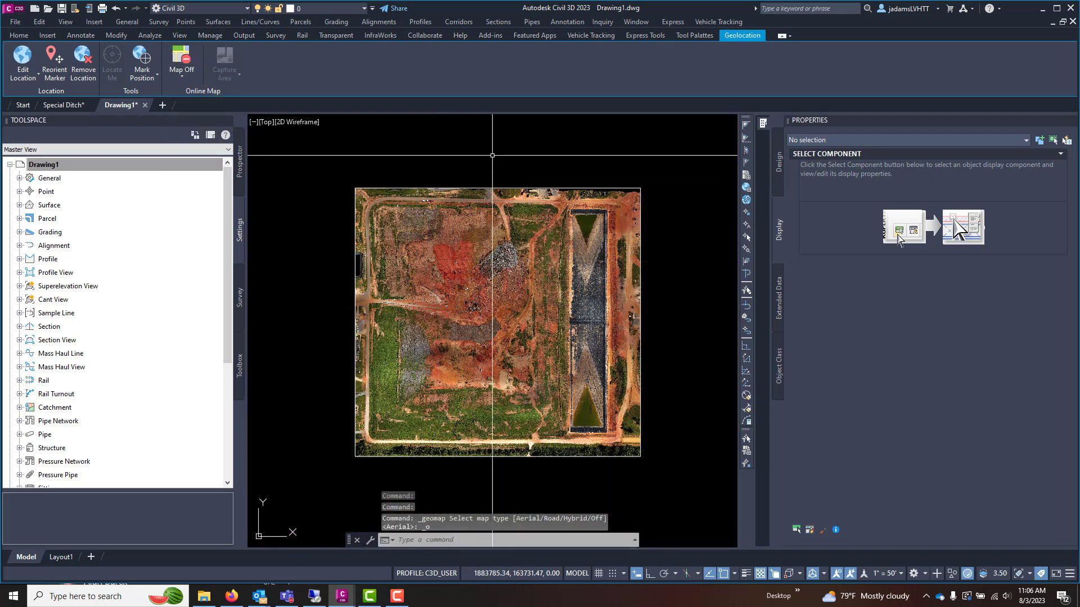
Erase the MagnoliaOrtho2023_LR image from the drawing and detach its image reference.
{"action": "left_click", "coordinate": [492, 259]}
{"action": "left_click", "coordinate": [425, 121]}
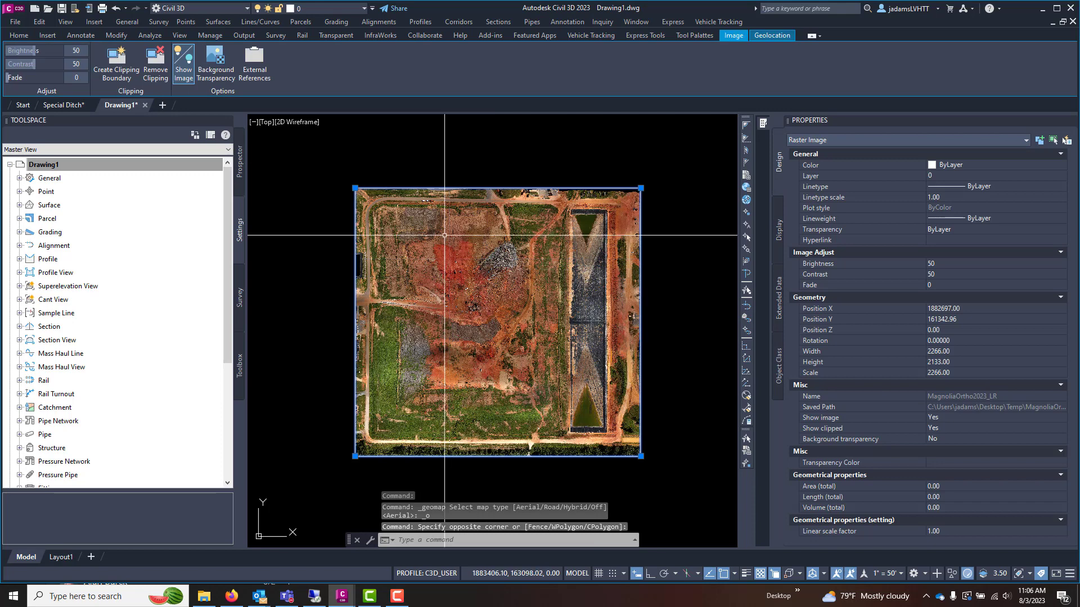
{"action": "key", "text": "Delete"}
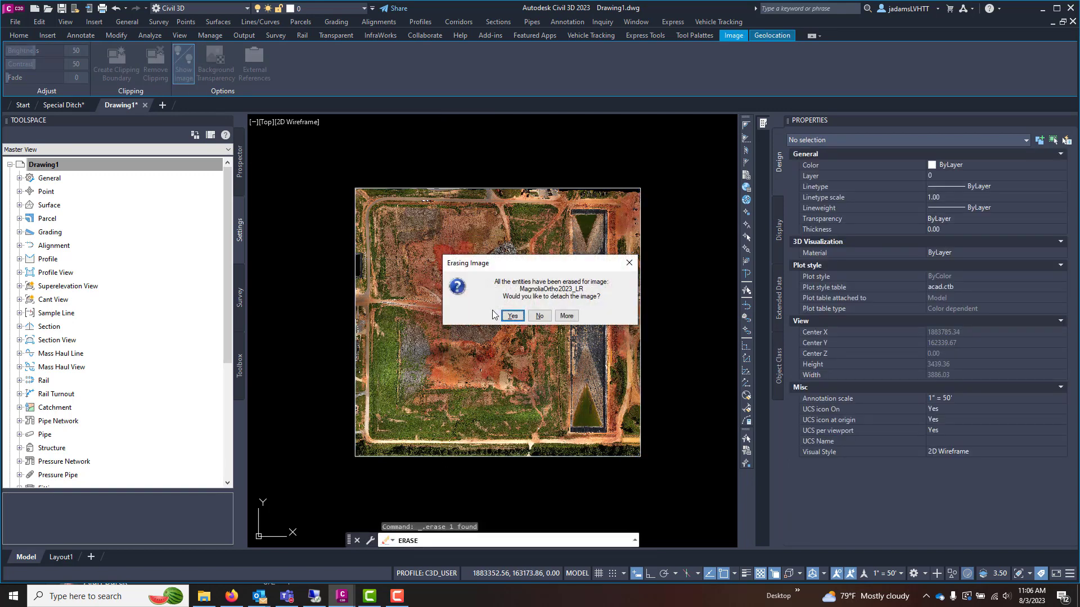
{"action": "left_click", "coordinate": [513, 316]}
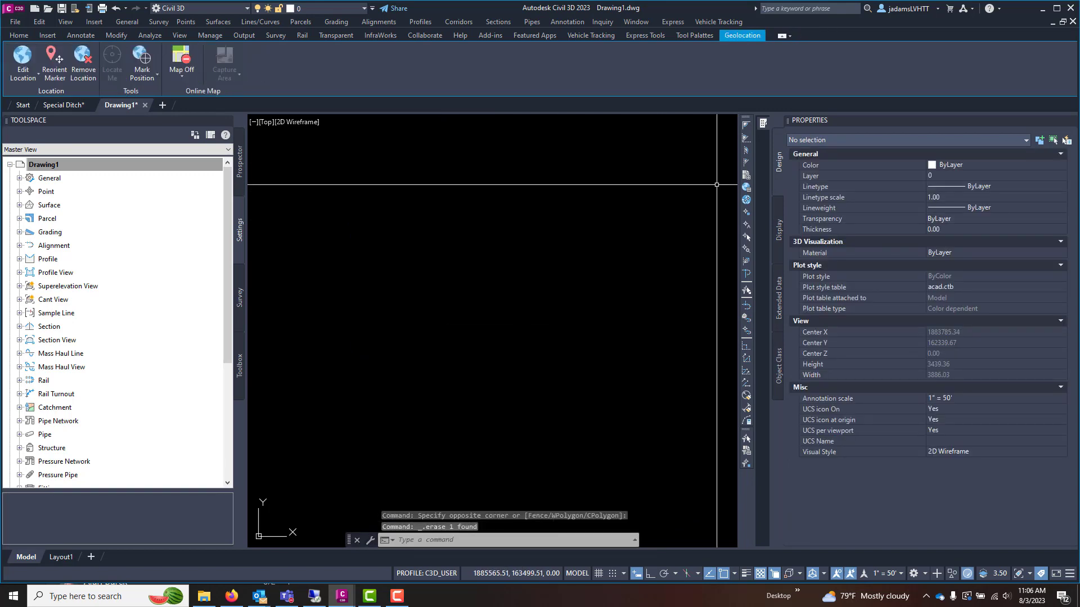
Check the drawing's external references for any remaining attached image.
{"action": "type", "text": "x"}
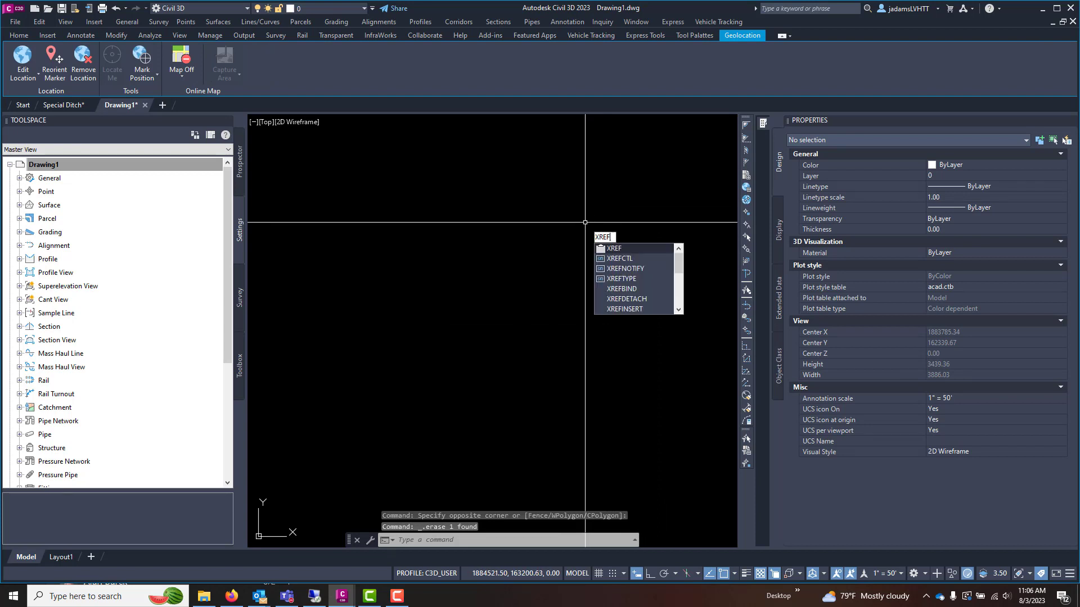
{"action": "key", "text": "Return"}
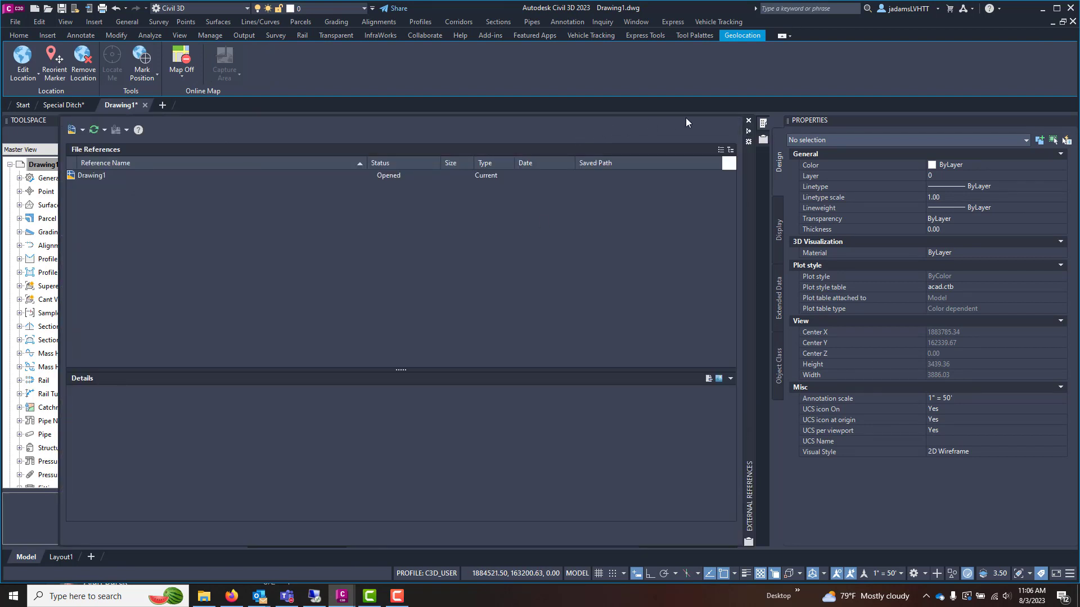
{"action": "left_click", "coordinate": [748, 120]}
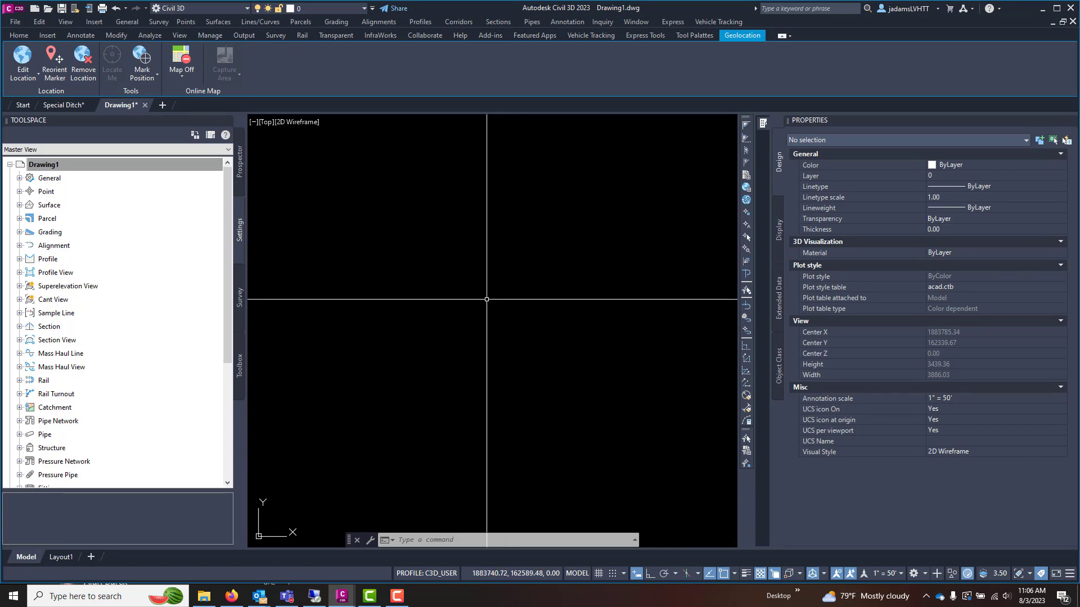
Turn on the Map Task Pane with MAPWSPACE and open Data Connect.
{"action": "middle_click_drag", "start_coordinate": [487, 299], "coordinate": [523, 289]}
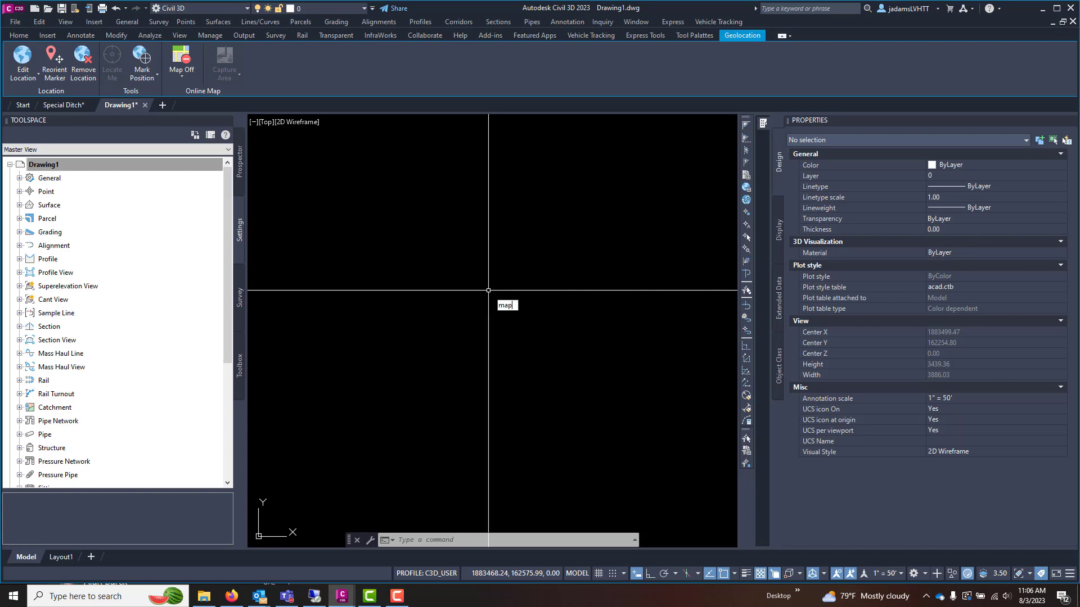
{"action": "type", "text": "wspac"}
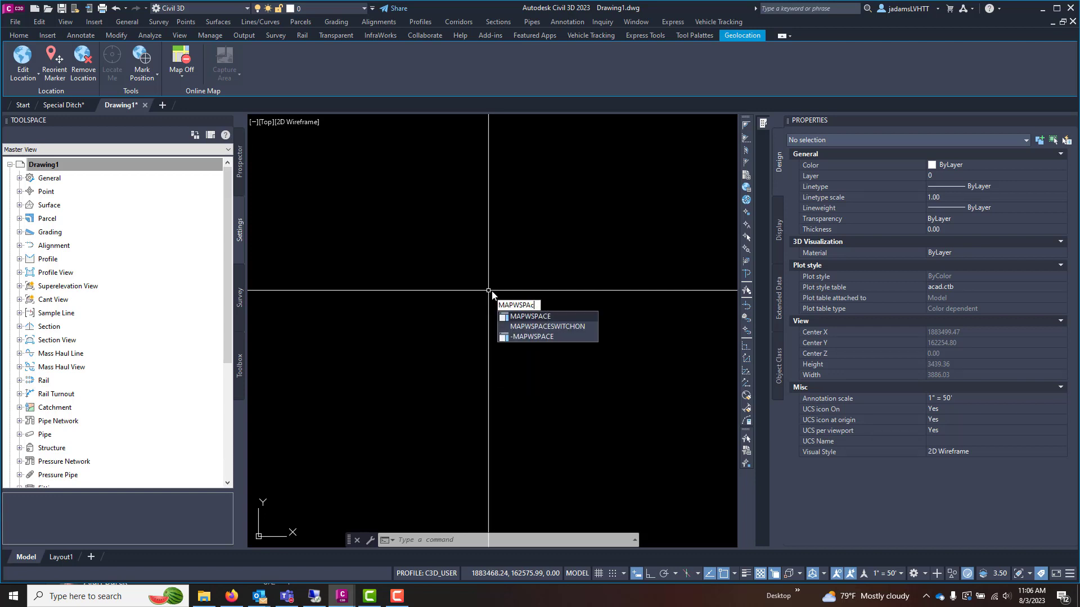
{"action": "key", "text": "Return"}
{"action": "key", "text": "Return"}
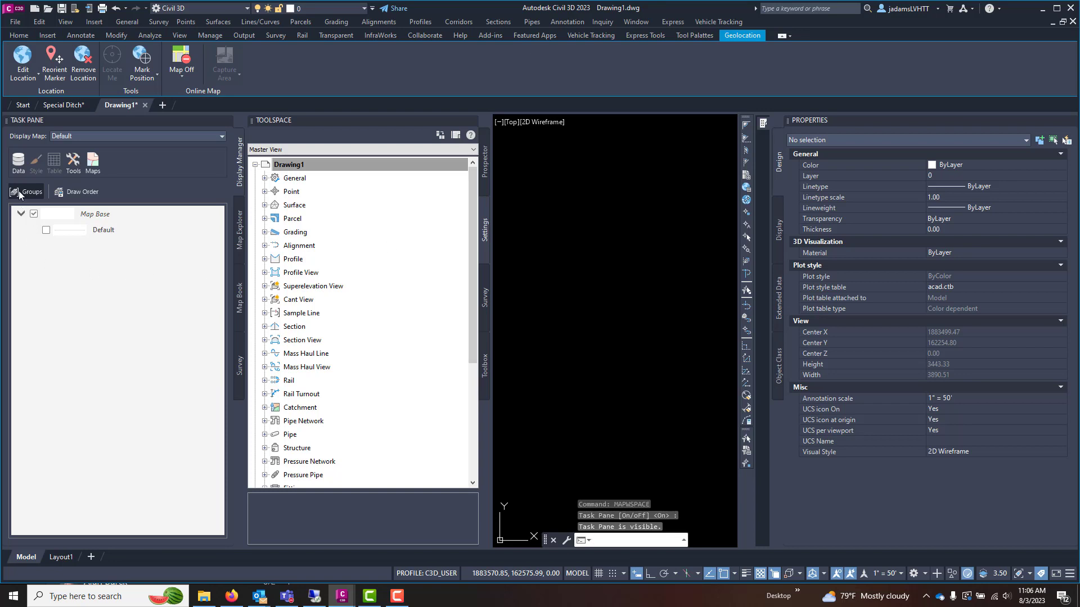
{"action": "left_click", "coordinate": [17, 166]}
{"action": "left_click", "coordinate": [53, 174]}
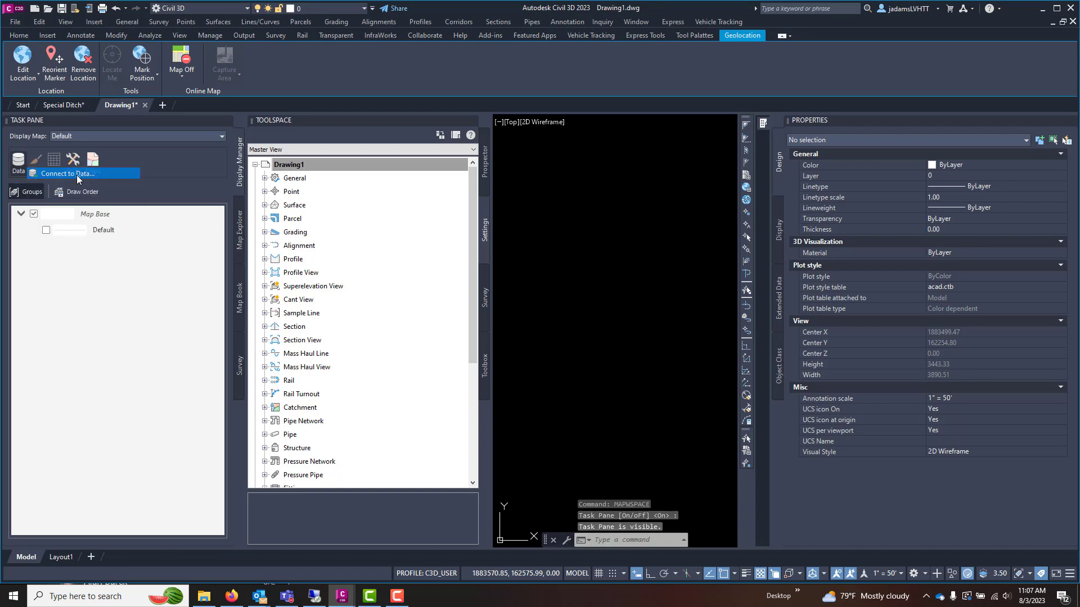
Disconnect the existing Raster_1 data connection and remove it from the raster image provider.
{"action": "left_click", "coordinate": [373, 264]}
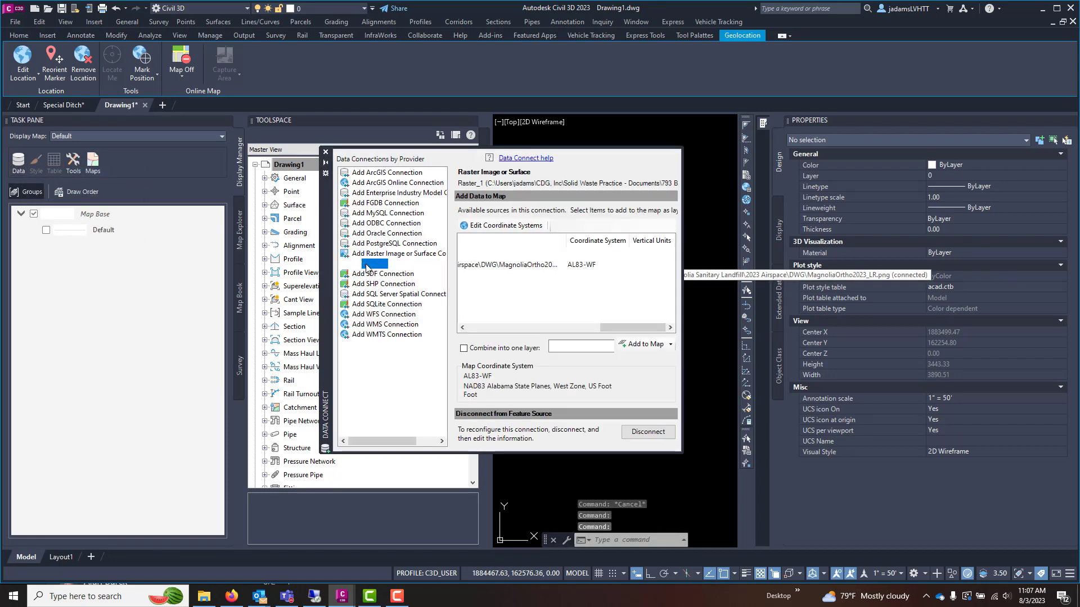
{"action": "right_click", "coordinate": [369, 264]}
{"action": "left_click", "coordinate": [402, 271]}
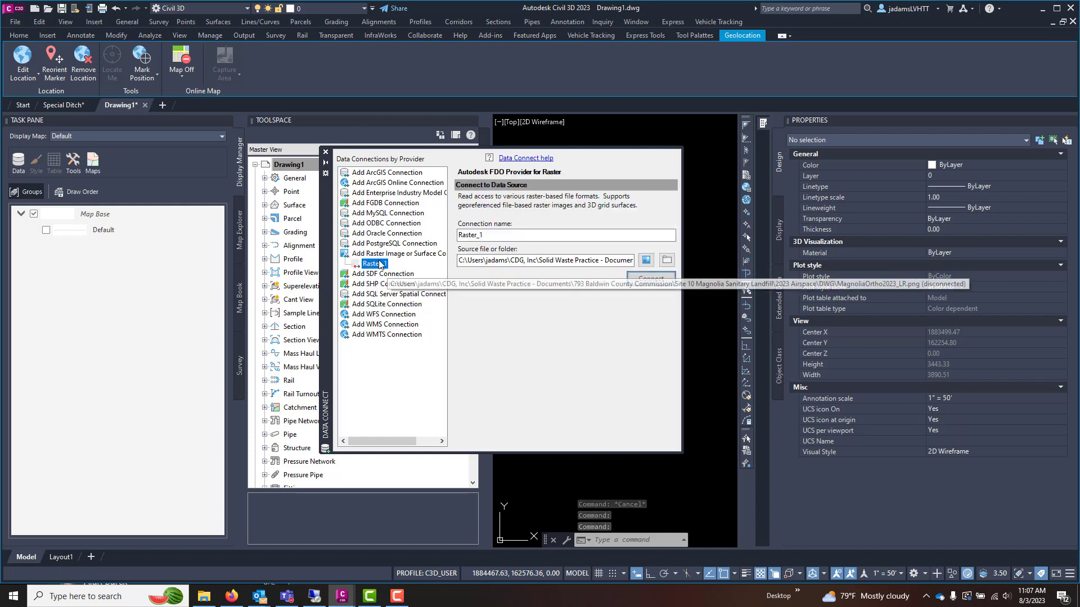
{"action": "right_click", "coordinate": [378, 262]}
{"action": "left_click", "coordinate": [406, 295]}
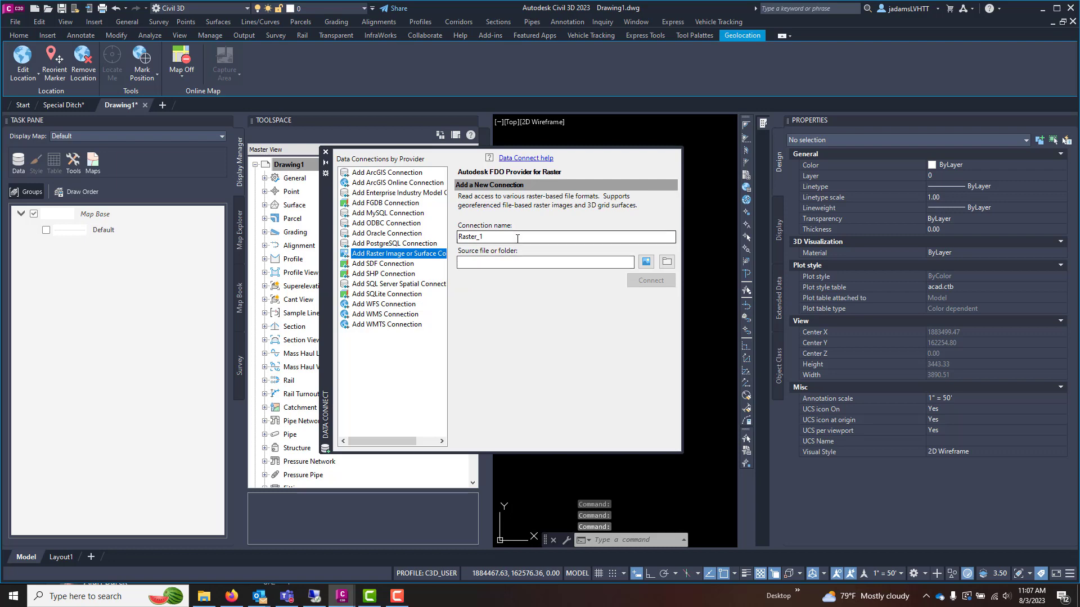
Create a raster image connection named ortho to MagnoliaOrtho2023_LR.png in the desktop's Temp folder.
{"action": "left_click_drag", "start_coordinate": [515, 238], "coordinate": [369, 235]}
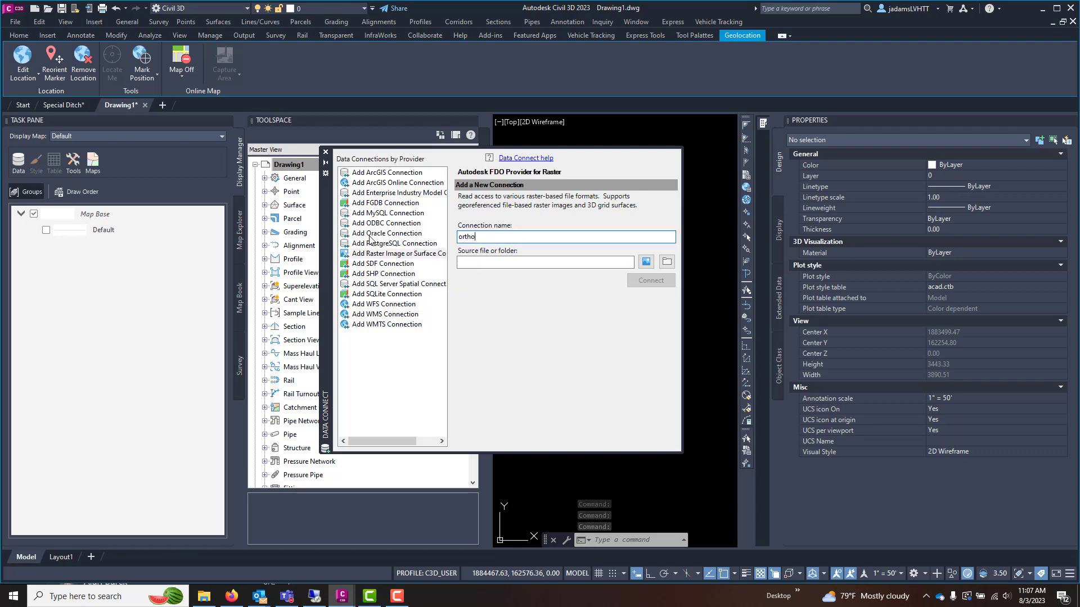
{"action": "left_click", "coordinate": [646, 262]}
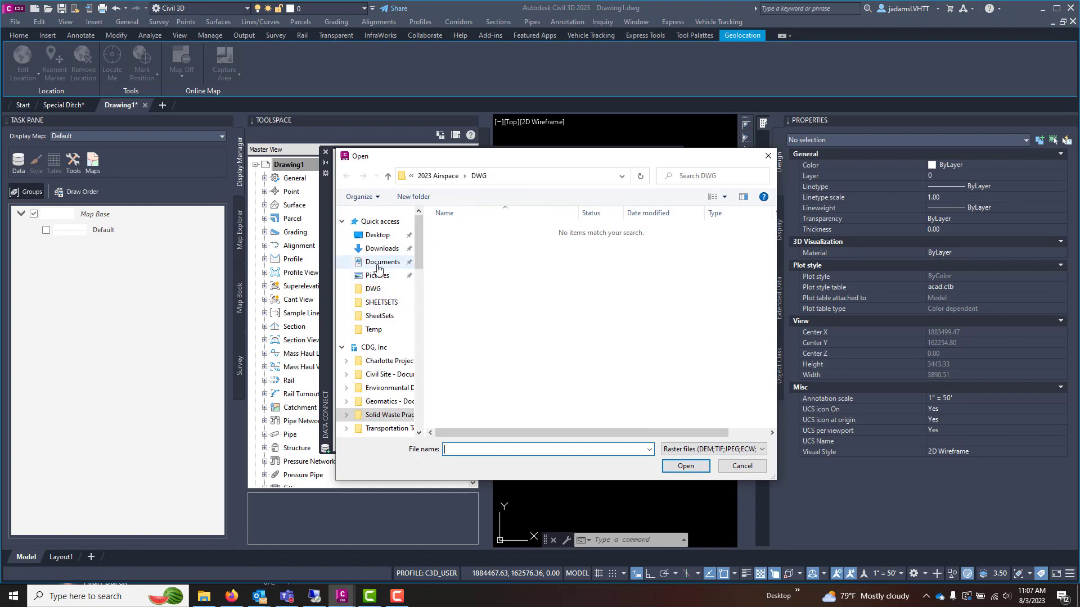
{"action": "left_click", "coordinate": [377, 235]}
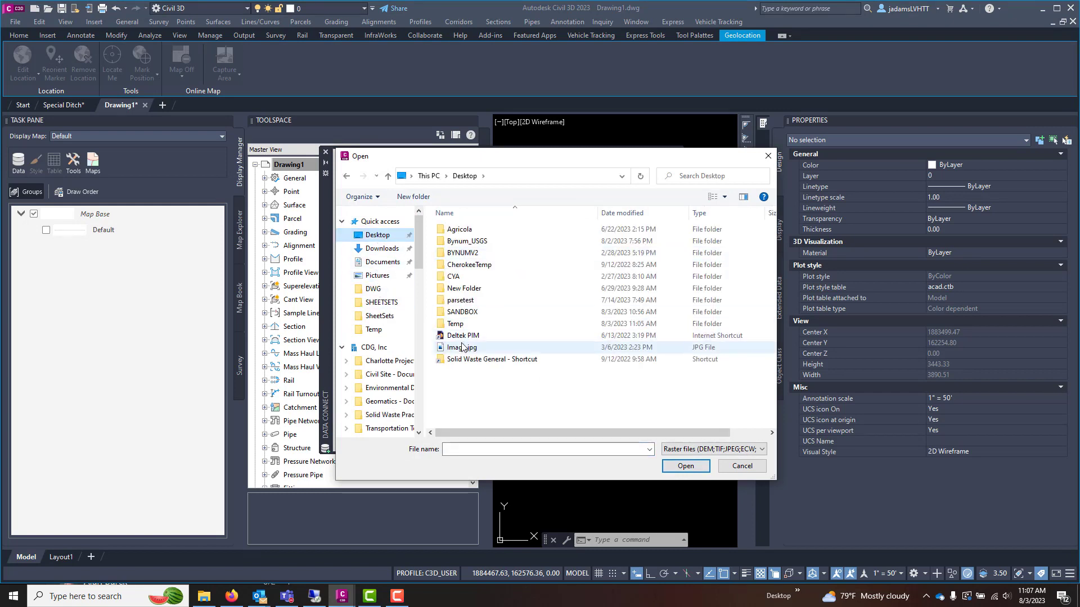
{"action": "double_click", "coordinate": [455, 324]}
{"action": "left_click", "coordinate": [758, 266]}
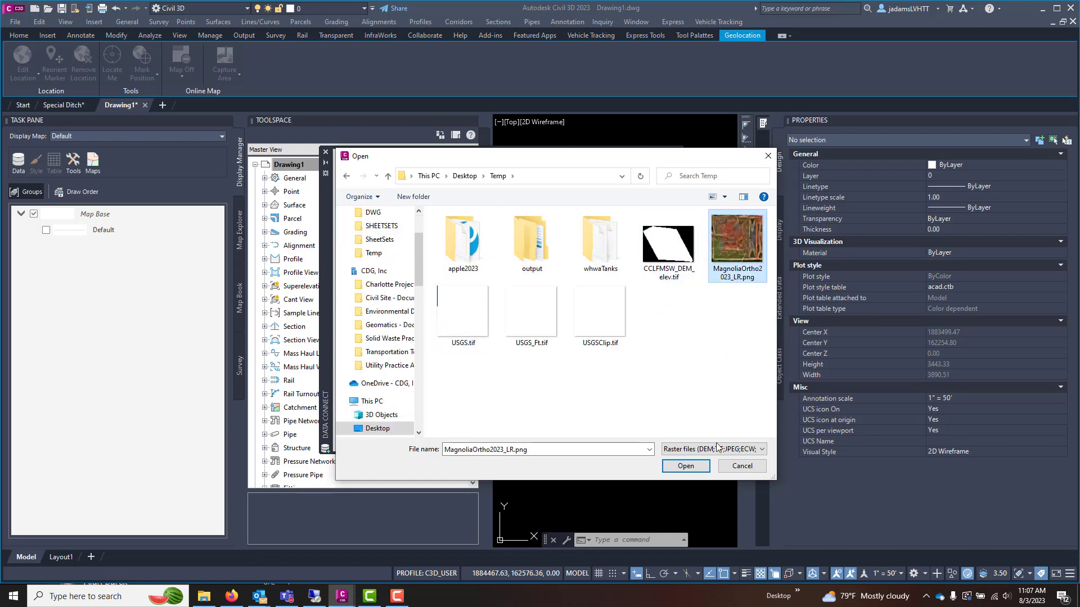
{"action": "left_click", "coordinate": [696, 464]}
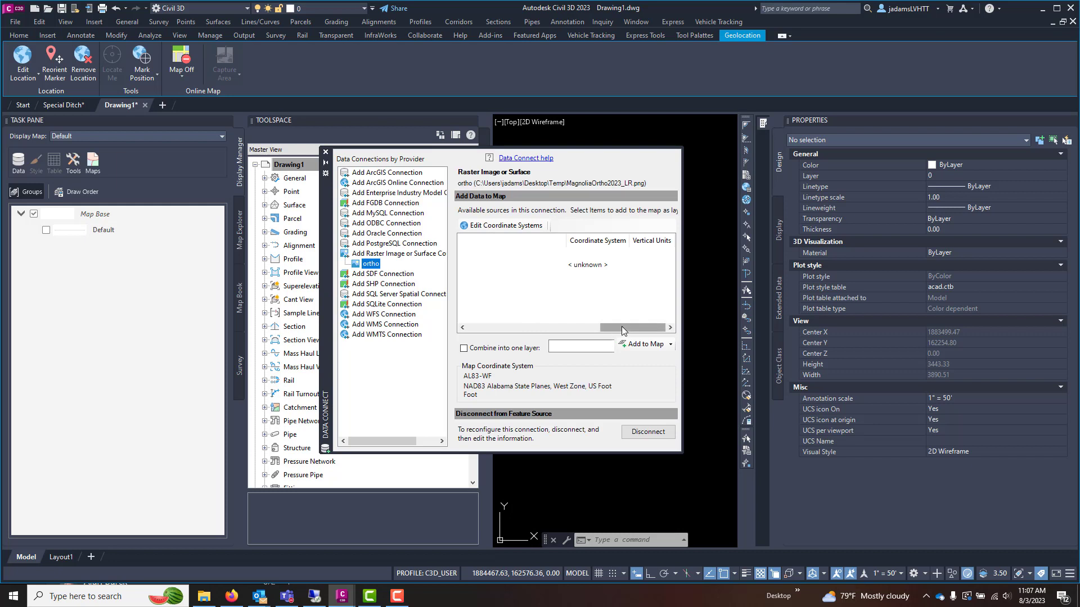
Assign the AL83-WF coordinate system to the ortho raster source's default spatial context.
{"action": "mouse_move", "coordinate": [622, 329]}
{"action": "left_mouse_down"}
{"action": "mouse_move", "coordinate": [495, 332]}
{"action": "mouse_move", "coordinate": [606, 330]}
{"action": "left_mouse_up"}
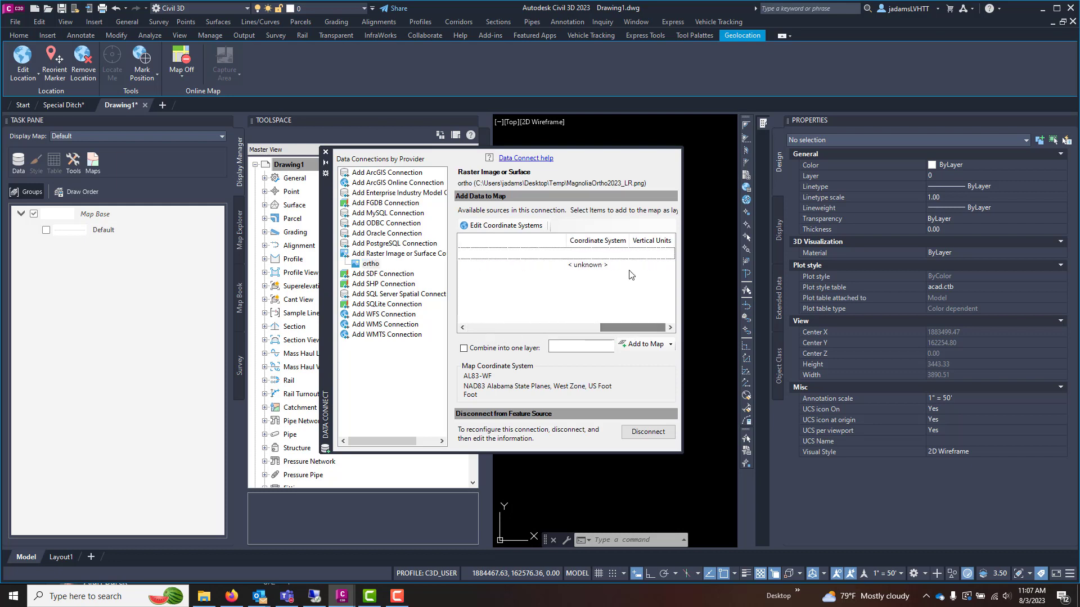
{"action": "double_click", "coordinate": [597, 266]}
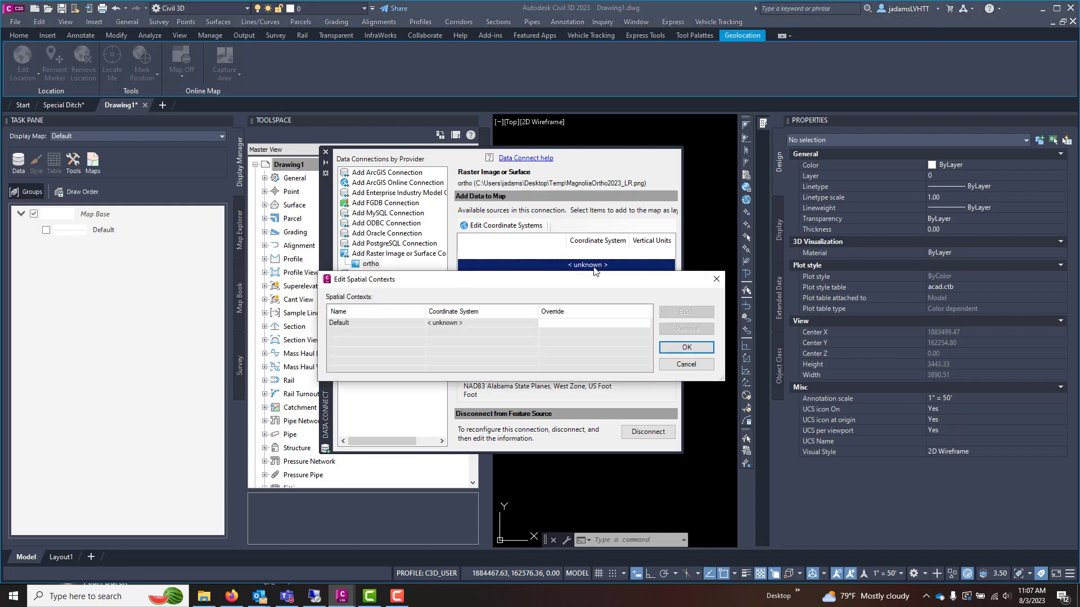
{"action": "left_click", "coordinate": [449, 325]}
{"action": "double_click", "coordinate": [454, 322]}
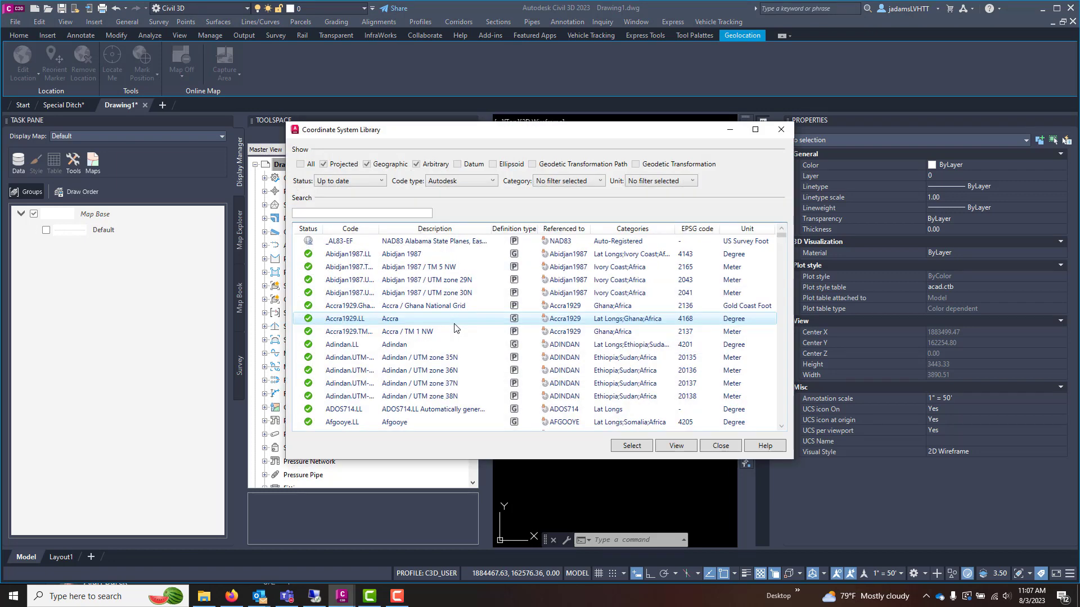
{"action": "left_click", "coordinate": [366, 214]}
{"action": "type", "text": "a"}
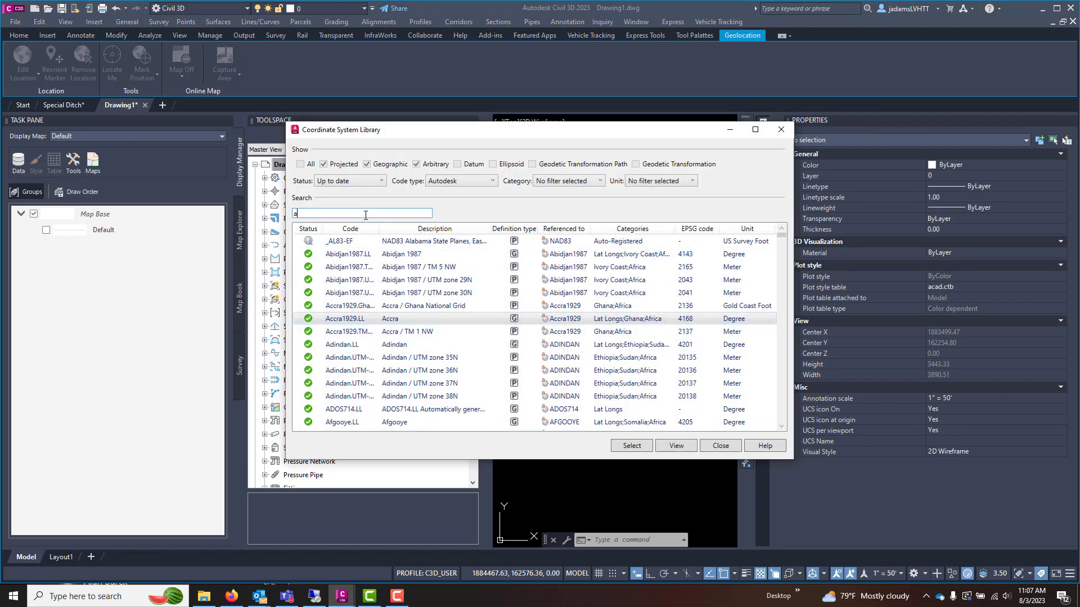
{"action": "type", "text": "l83-wf"}
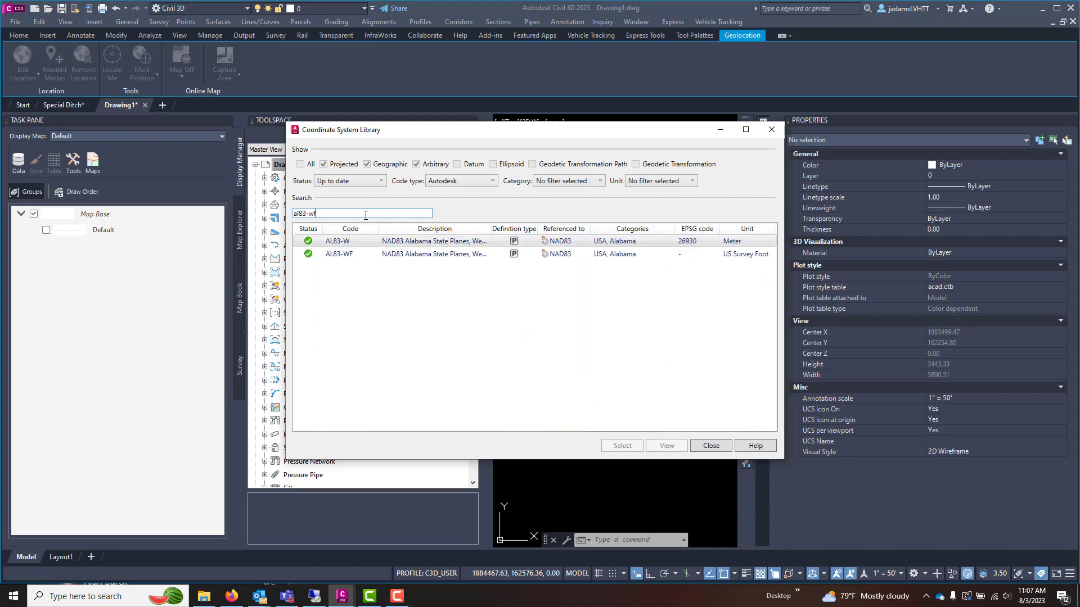
{"action": "left_click", "coordinate": [342, 244]}
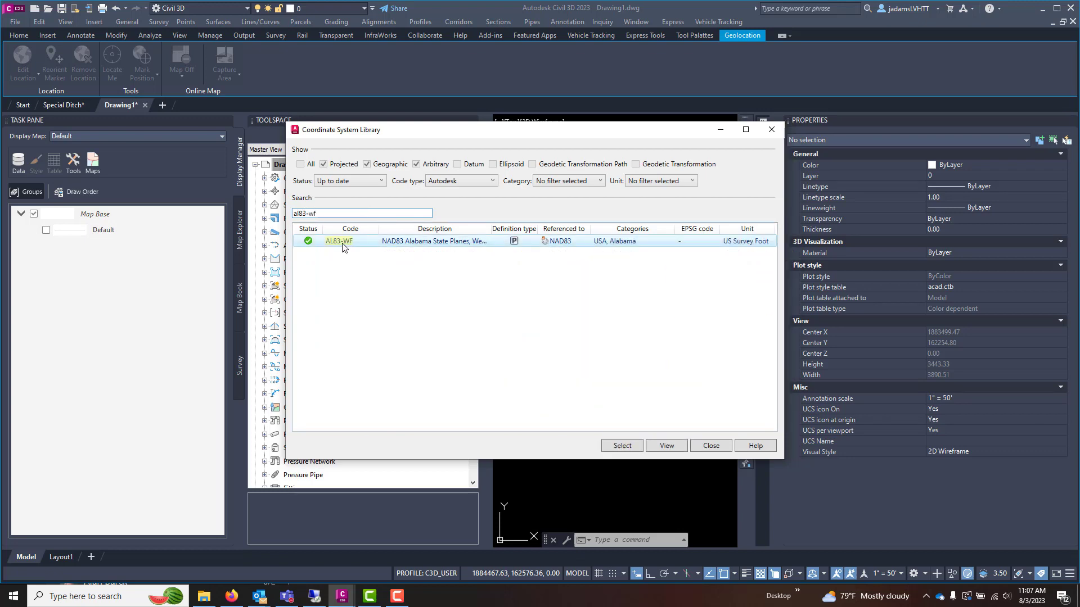
{"action": "left_click", "coordinate": [622, 445]}
{"action": "left_click", "coordinate": [685, 348]}
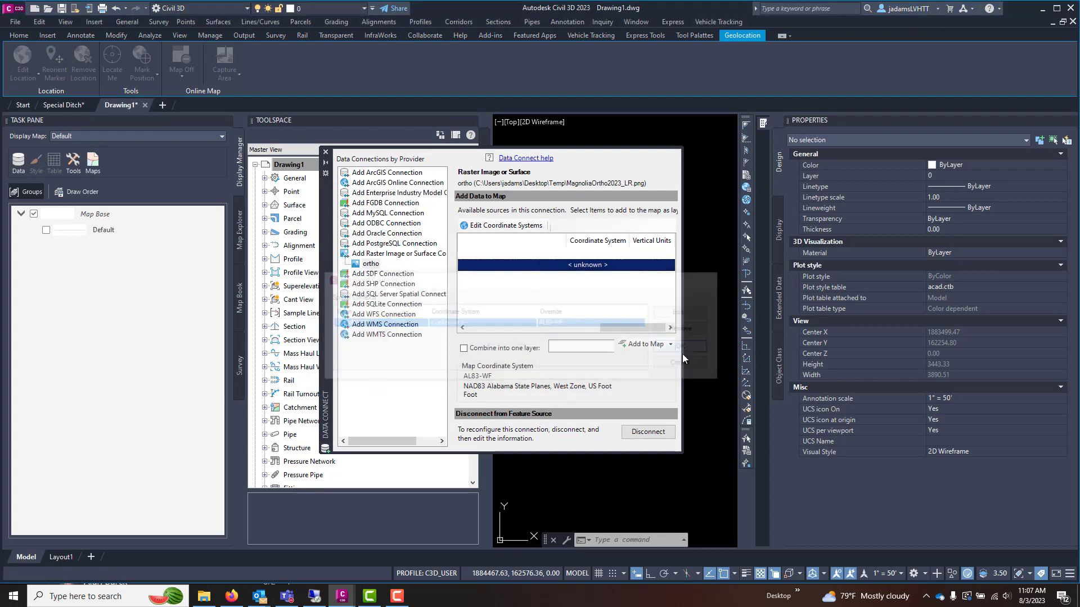
Add the MagnoliaOrtho2023_LR raster to the map, close Data Connect and collapse the Task Pane.
{"action": "left_click", "coordinate": [636, 344]}
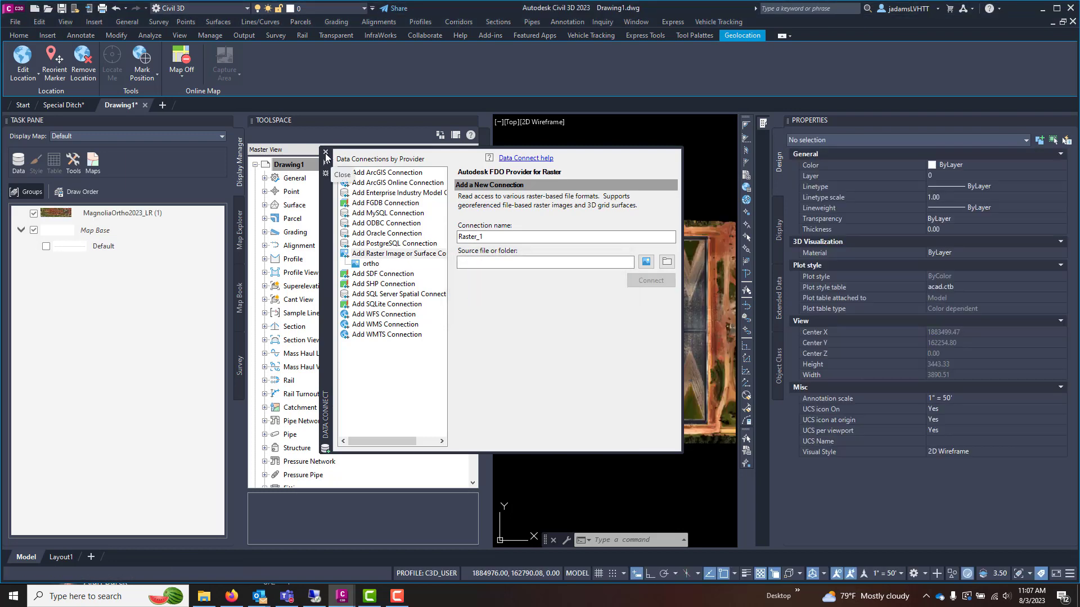
{"action": "left_click", "coordinate": [326, 153]}
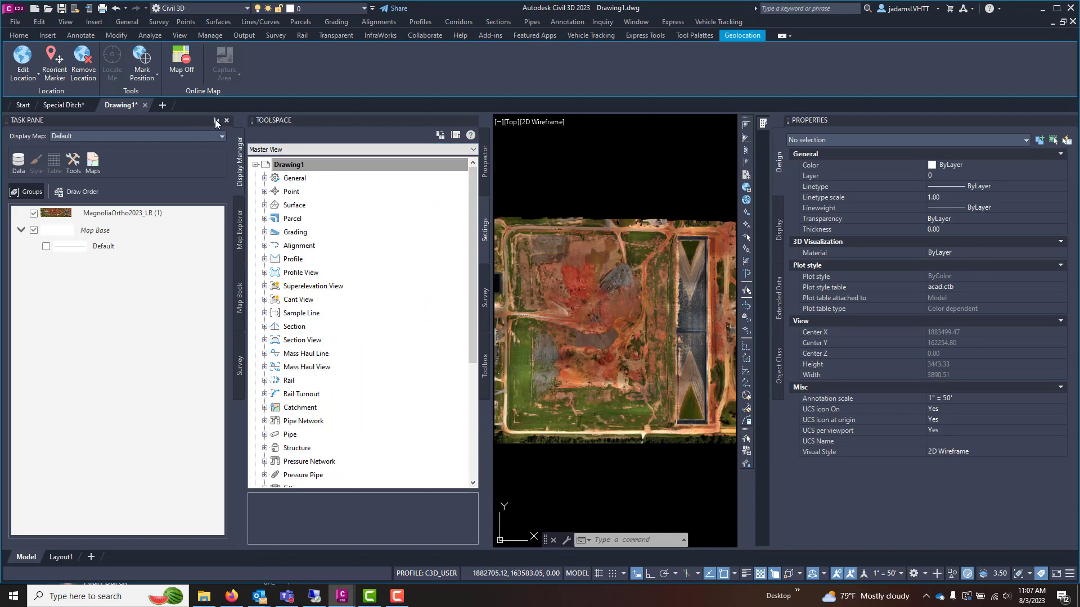
{"action": "left_click", "coordinate": [216, 120]}
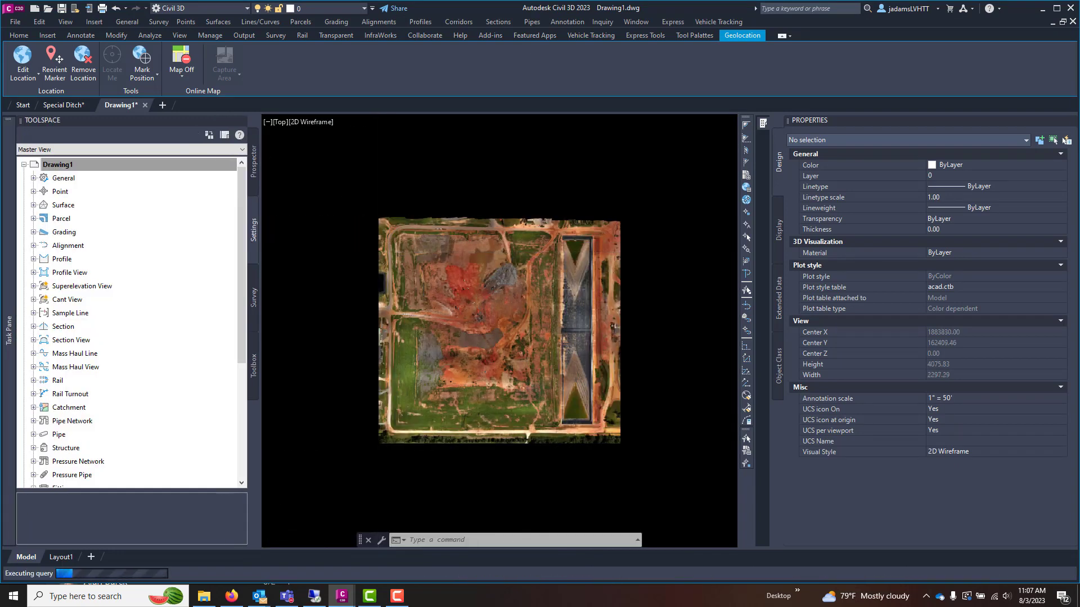
{"action": "scroll", "coordinate": [388, 242], "scroll_direction": "up", "scroll_amount": 4}
{"action": "scroll", "coordinate": [392, 241], "scroll_direction": "up", "scroll_amount": 2}
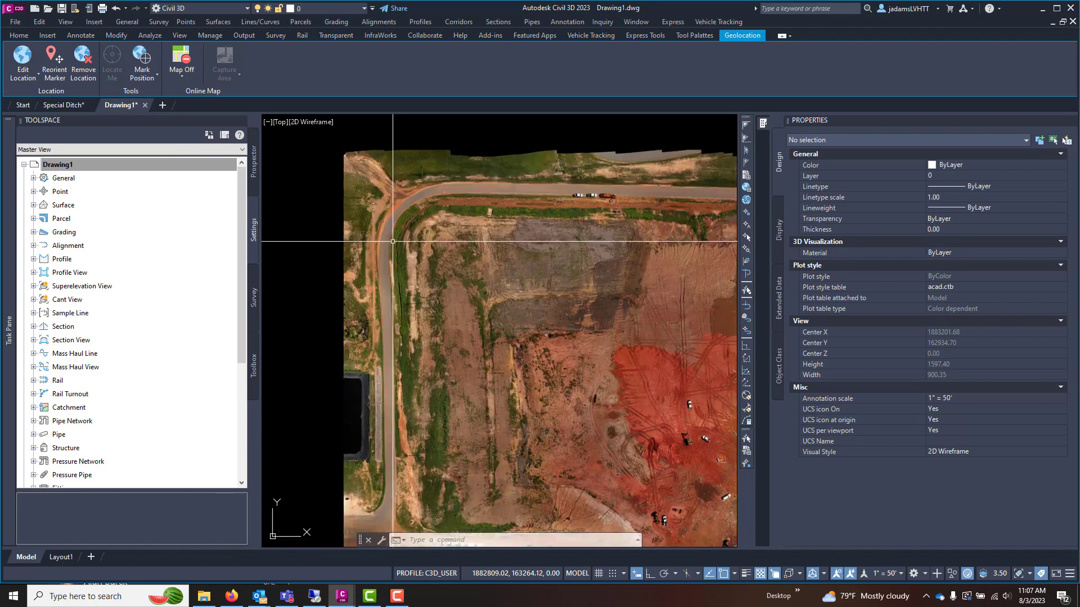
{"action": "scroll", "coordinate": [388, 294], "scroll_direction": "down", "scroll_amount": 2}
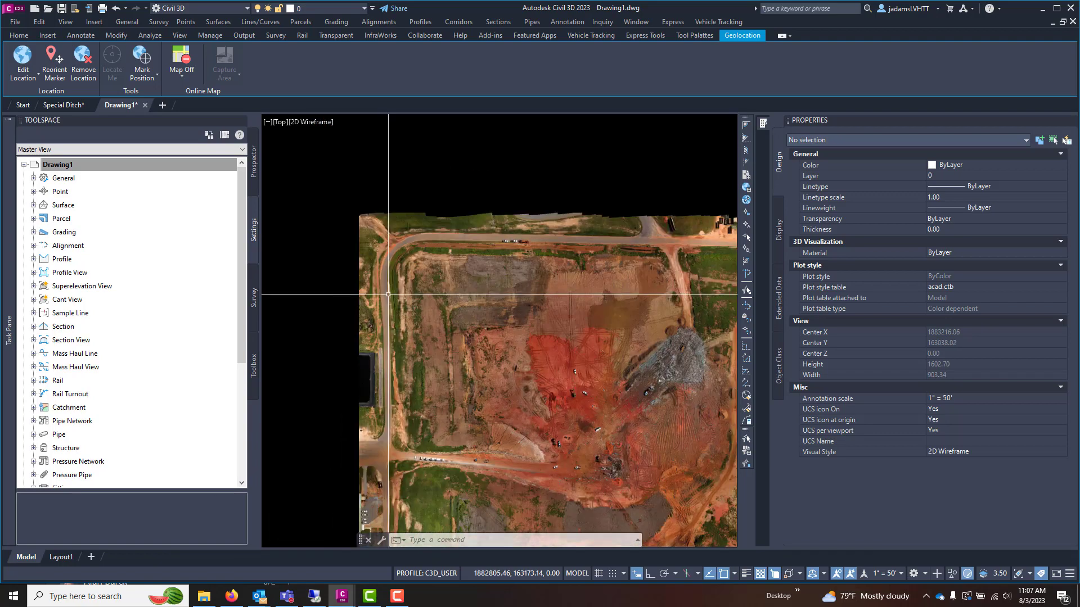
Examine the connected orthophoto's detail along the western road and its display at wider zoom levels.
{"action": "scroll", "coordinate": [388, 293], "scroll_direction": "up", "scroll_amount": 10}
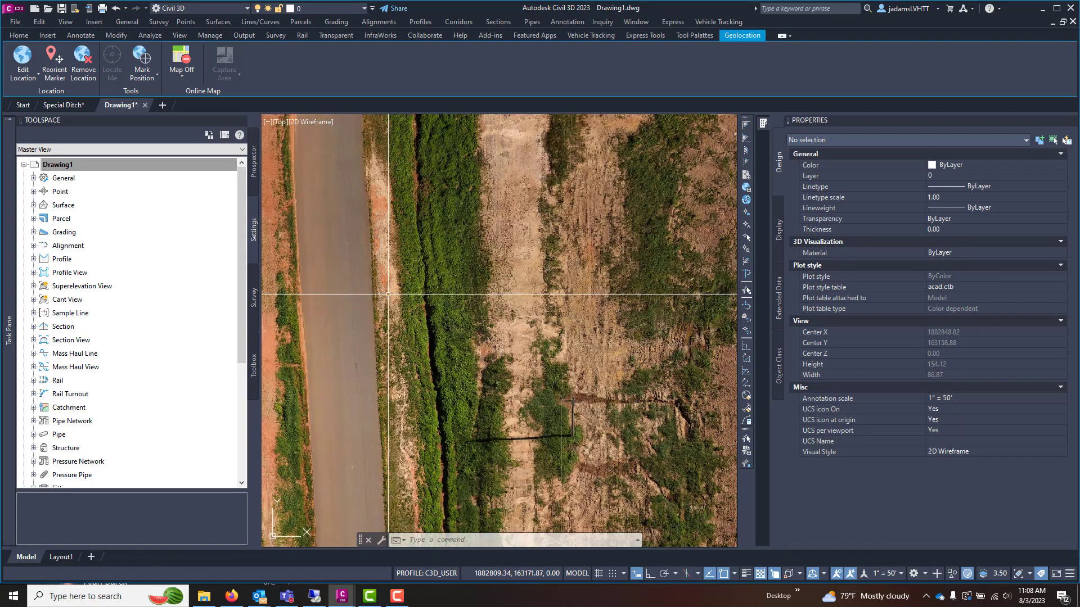
{"action": "middle_click_drag", "start_coordinate": [571, 292], "coordinate": [241, 343]}
{"action": "middle_click_drag", "start_coordinate": [663, 313], "coordinate": [435, 360]}
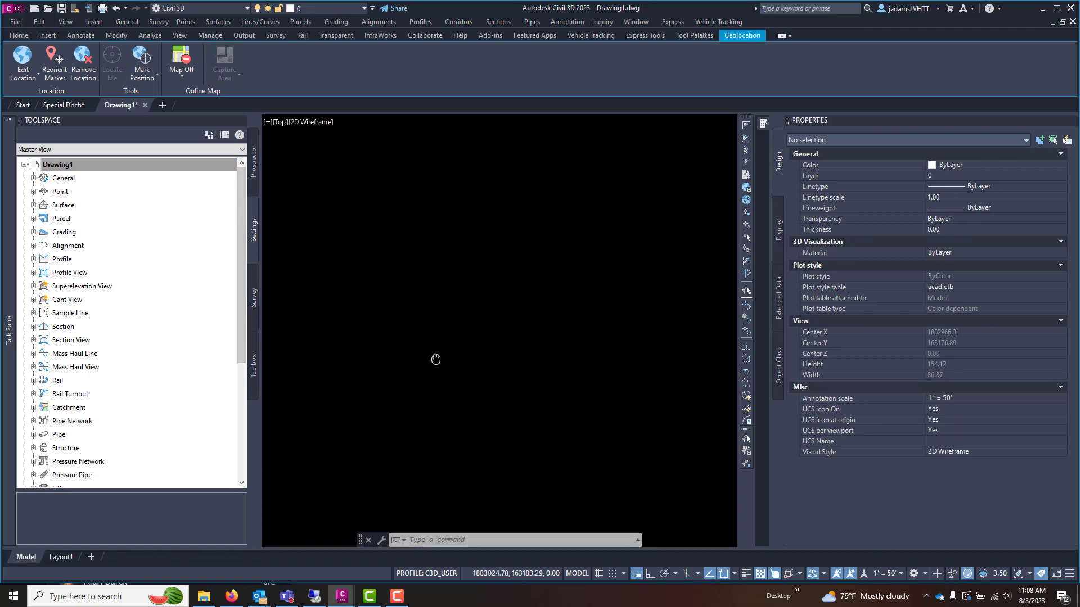
{"action": "scroll", "coordinate": [439, 363], "scroll_direction": "down", "scroll_amount": 8}
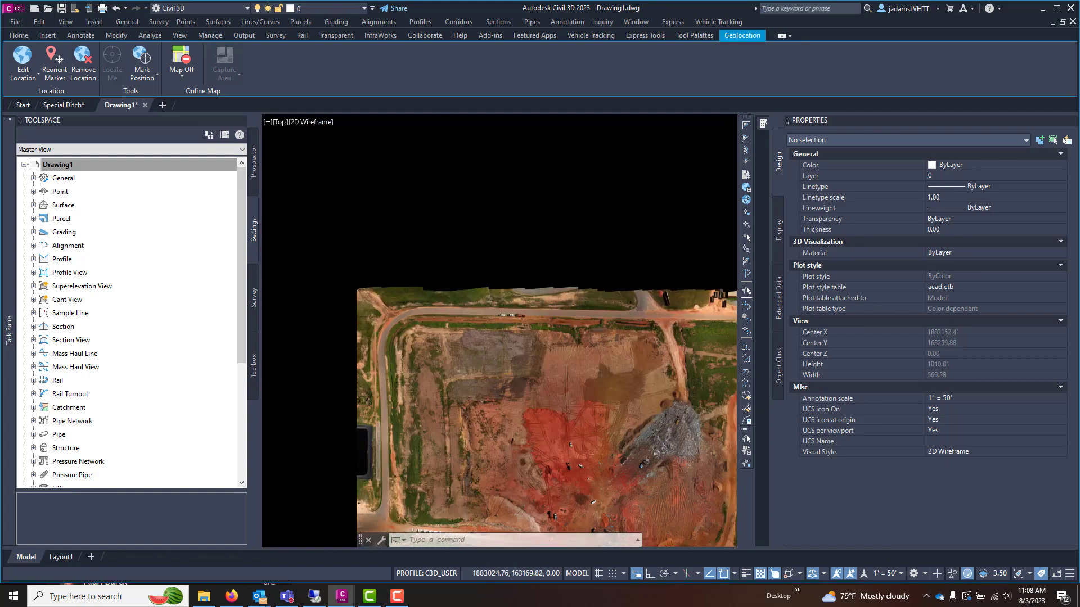
{"action": "scroll", "coordinate": [397, 356], "scroll_direction": "down", "scroll_amount": 4}
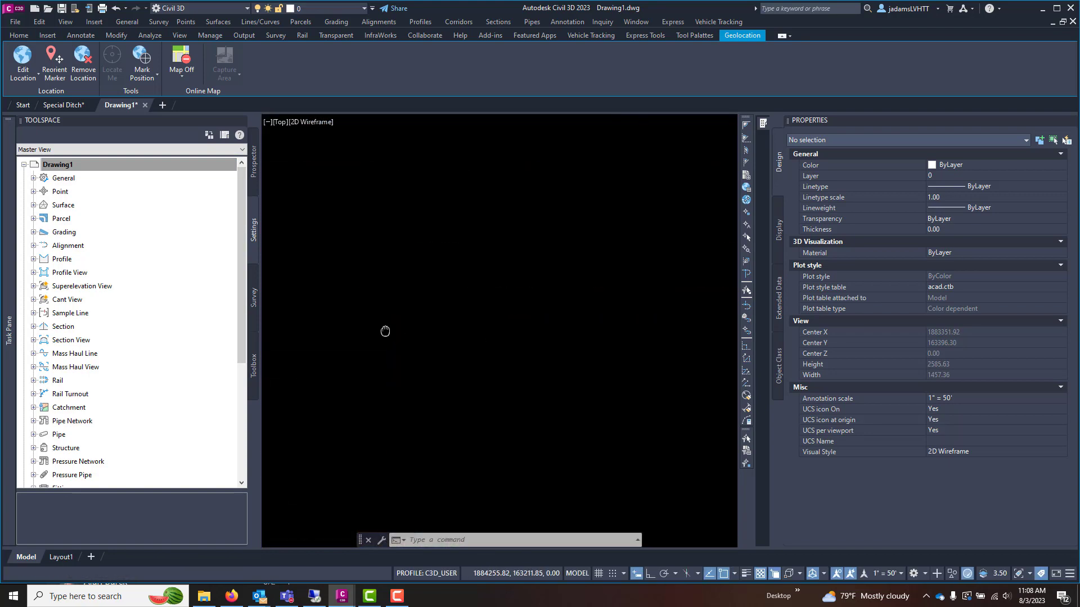
{"action": "middle_click_drag", "start_coordinate": [385, 331], "coordinate": [385, 331]}
{"action": "middle_click_drag", "start_coordinate": [428, 454], "coordinate": [487, 346]}
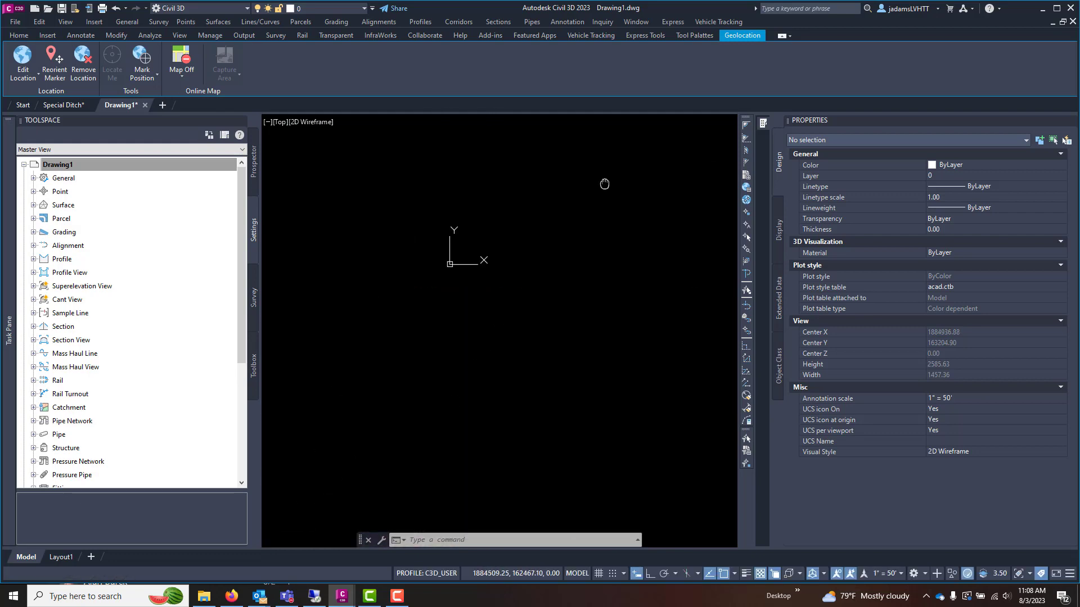
{"action": "middle_click_drag", "start_coordinate": [604, 184], "coordinate": [604, 184]}
Inspect the orthophoto's image sharpness around the lined pond, drainage ditch and tree line along the site's southern edge.
{"action": "scroll", "coordinate": [651, 379], "scroll_direction": "up", "scroll_amount": 2}
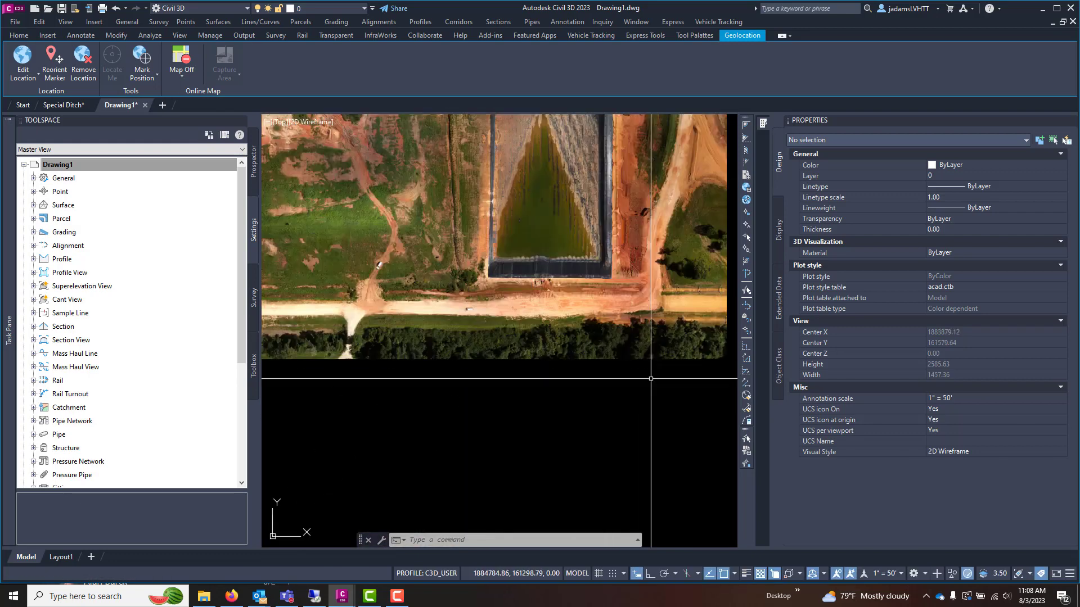
{"action": "scroll", "coordinate": [612, 309], "scroll_direction": "up", "scroll_amount": 10}
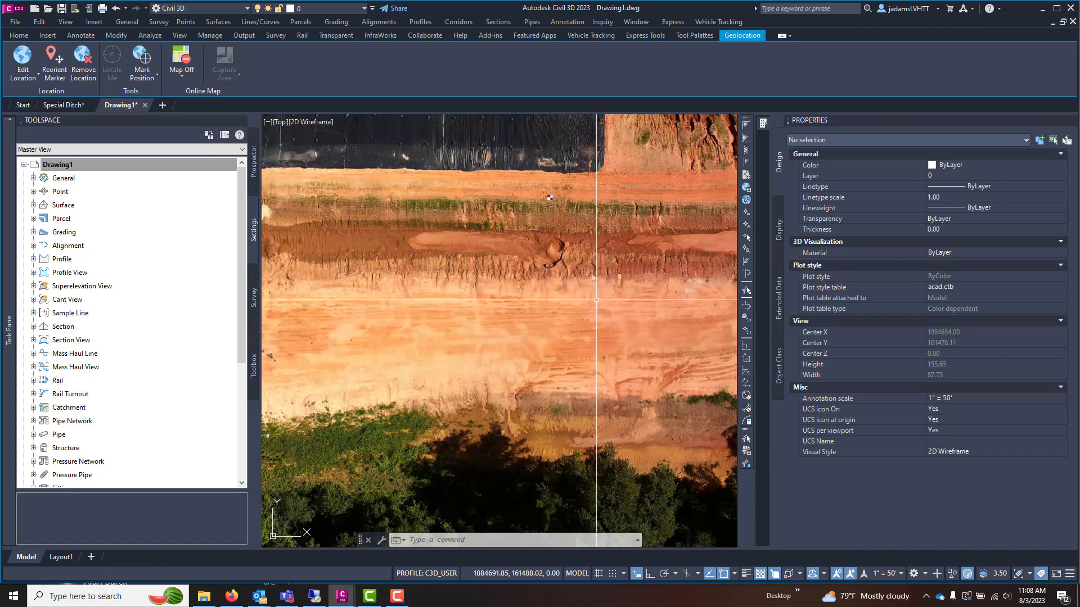
{"action": "scroll", "coordinate": [490, 322], "scroll_direction": "up", "scroll_amount": 4}
{"action": "middle_click_drag", "start_coordinate": [338, 301], "coordinate": [632, 294]}
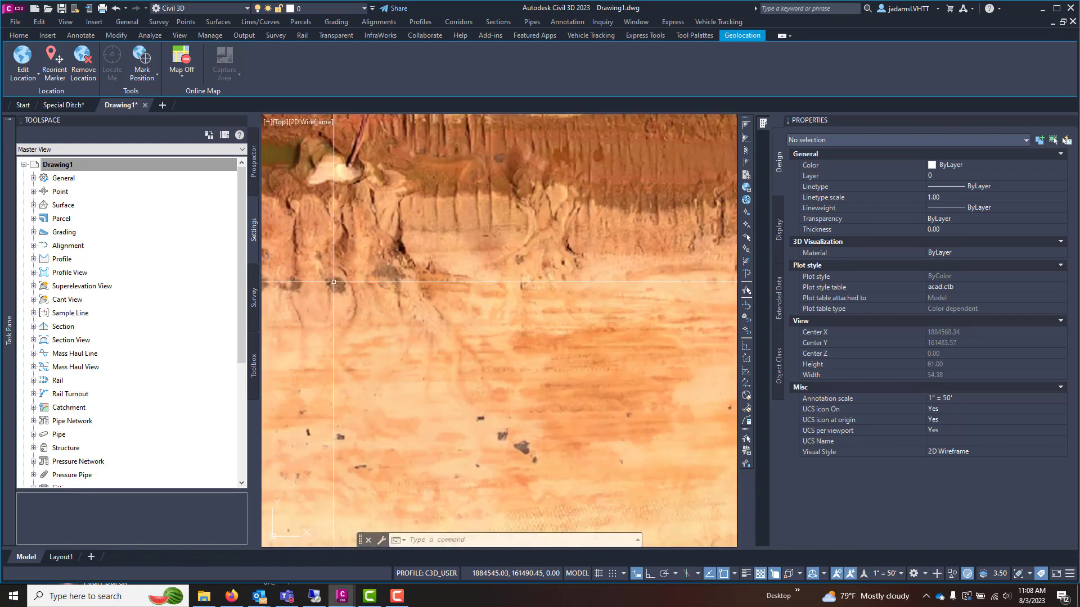
{"action": "middle_click_drag", "start_coordinate": [331, 280], "coordinate": [623, 406]}
{"action": "middle_click_drag", "start_coordinate": [312, 309], "coordinate": [663, 356]}
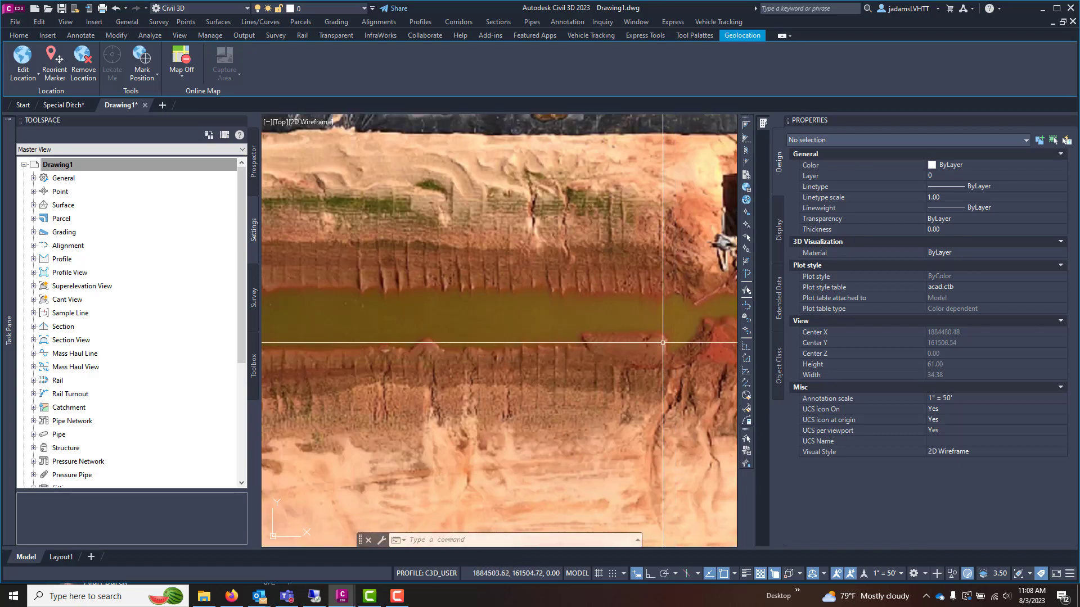
{"action": "middle_click_drag", "start_coordinate": [355, 354], "coordinate": [685, 342]}
{"action": "scroll", "coordinate": [467, 326], "scroll_direction": "down", "scroll_amount": 3}
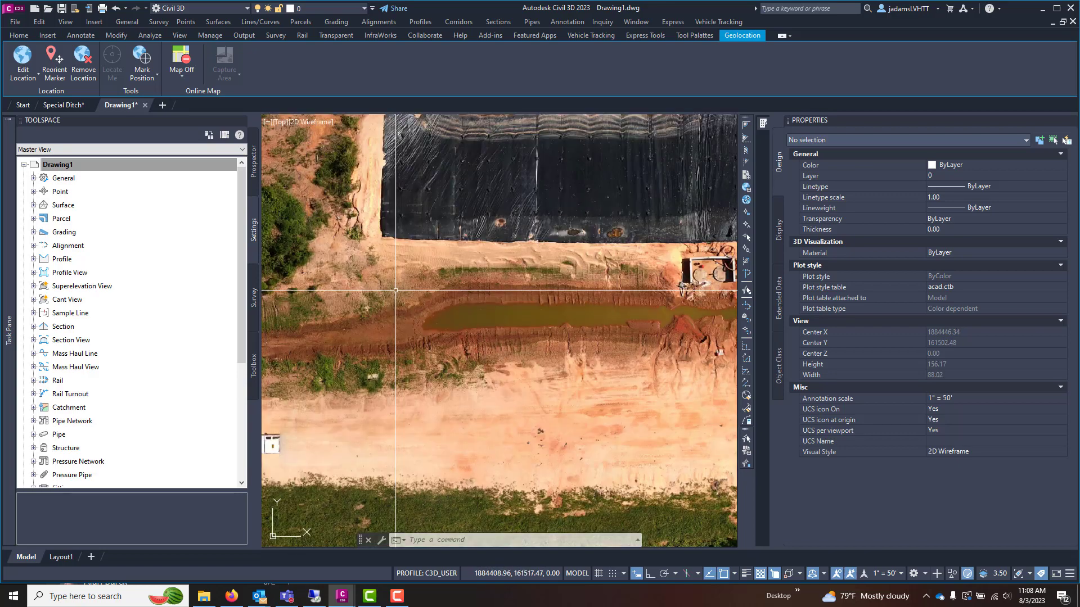
{"action": "middle_click_drag", "start_coordinate": [518, 442], "coordinate": [514, 207]}
{"action": "middle_click_drag", "start_coordinate": [429, 420], "coordinate": [579, 295]}
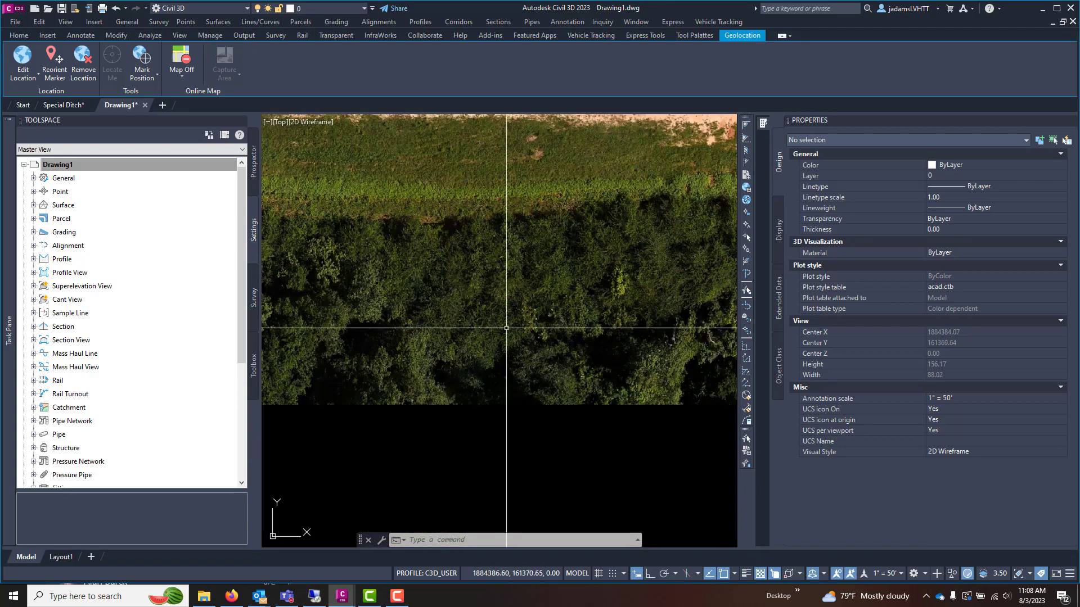
{"action": "middle_click_drag", "start_coordinate": [346, 351], "coordinate": [635, 401]}
{"action": "middle_click_drag", "start_coordinate": [268, 328], "coordinate": [510, 347]}
{"action": "scroll", "coordinate": [510, 346], "scroll_direction": "down", "scroll_amount": 5}
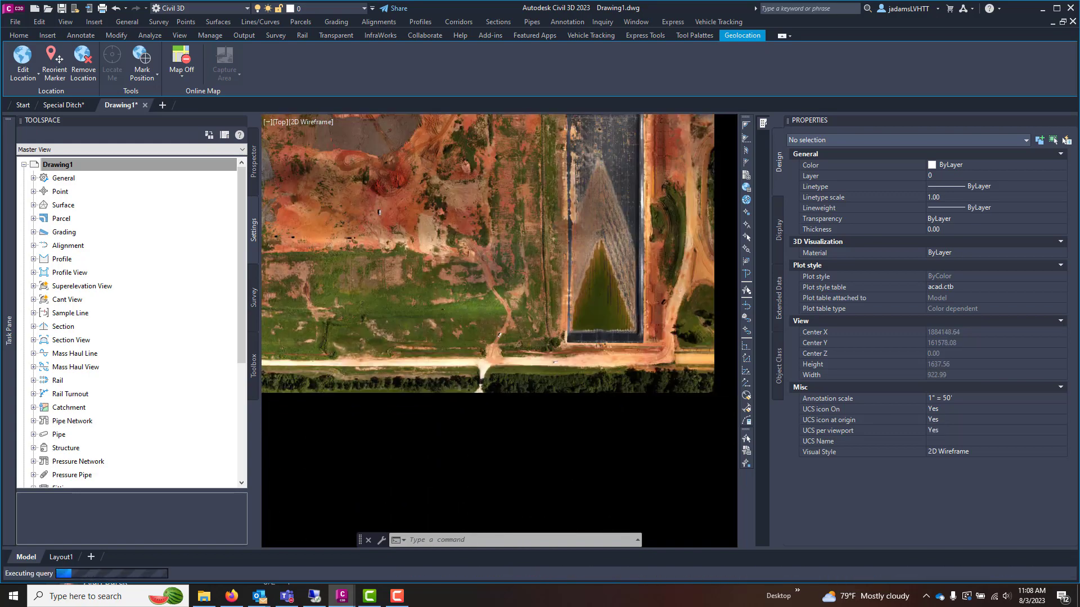
{"action": "scroll", "coordinate": [500, 393], "scroll_direction": "down", "scroll_amount": 1}
{"action": "middle_click_drag", "start_coordinate": [404, 231], "coordinate": [422, 256]}
{"action": "middle_click_drag", "start_coordinate": [558, 458], "coordinate": [557, 457]}
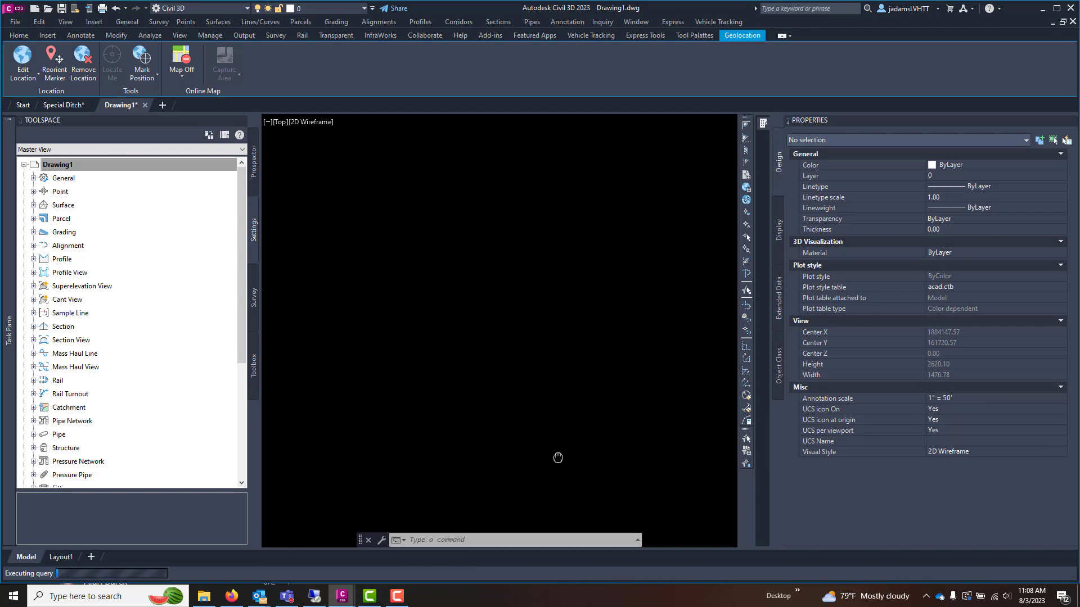
{"action": "middle_click_drag", "start_coordinate": [468, 257], "coordinate": [437, 395]}
{"action": "middle_click_drag", "start_coordinate": [676, 402], "coordinate": [662, 398]}
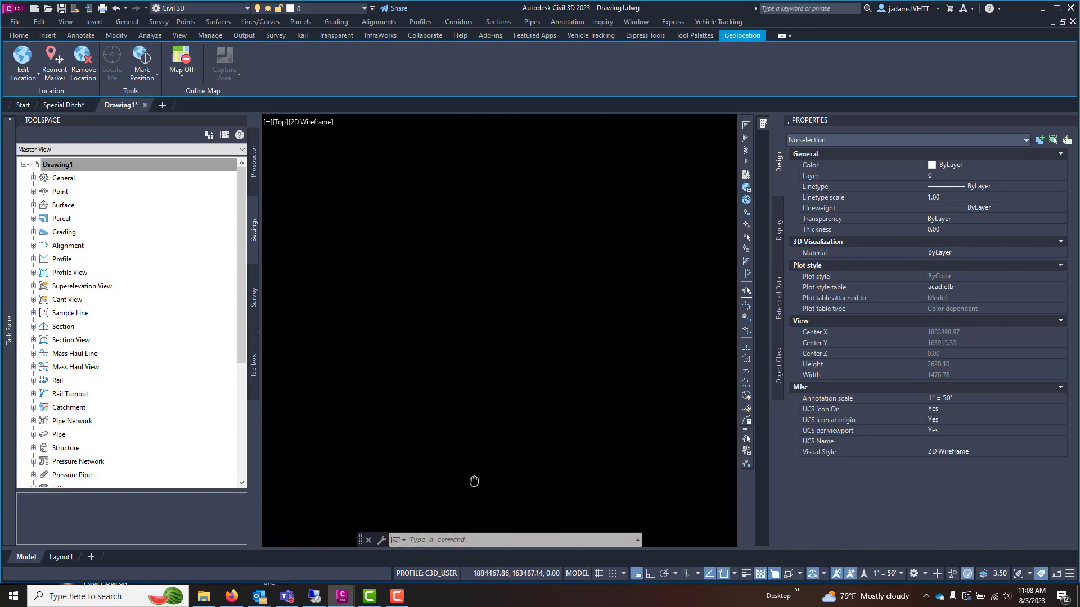
{"action": "middle_click_drag", "start_coordinate": [474, 482], "coordinate": [441, 485]}
{"action": "middle_click_drag", "start_coordinate": [677, 432], "coordinate": [505, 170]}
{"action": "middle_click_drag", "start_coordinate": [448, 235], "coordinate": [508, 247]}
{"action": "middle_click_drag", "start_coordinate": [497, 196], "coordinate": [497, 198]}
{"action": "middle_click_drag", "start_coordinate": [517, 374], "coordinate": [481, 458]}
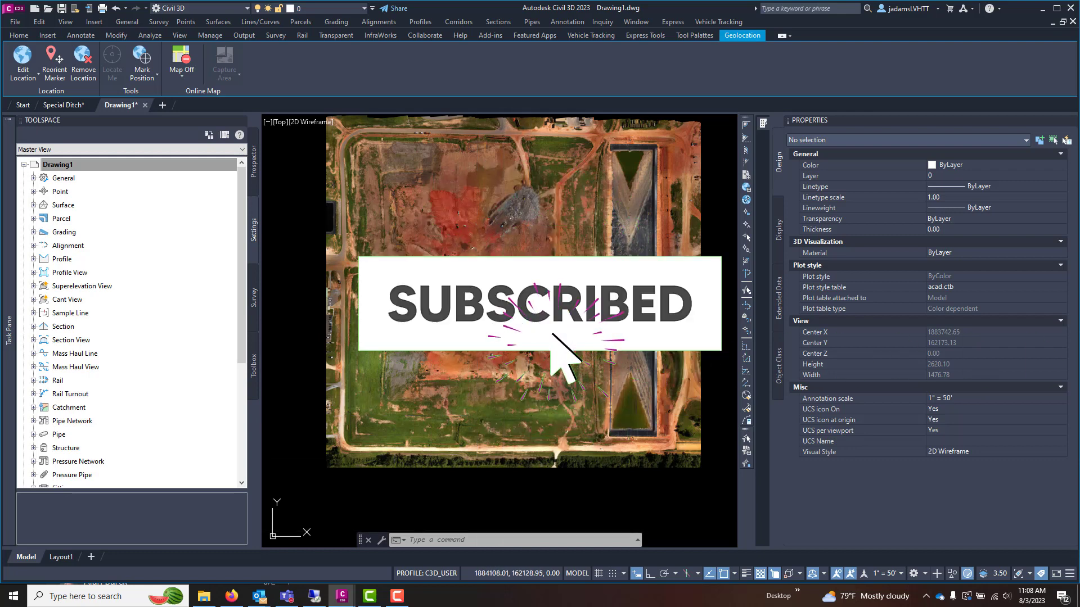
{"action": "middle_click_drag", "start_coordinate": [491, 325], "coordinate": [631, 582]}
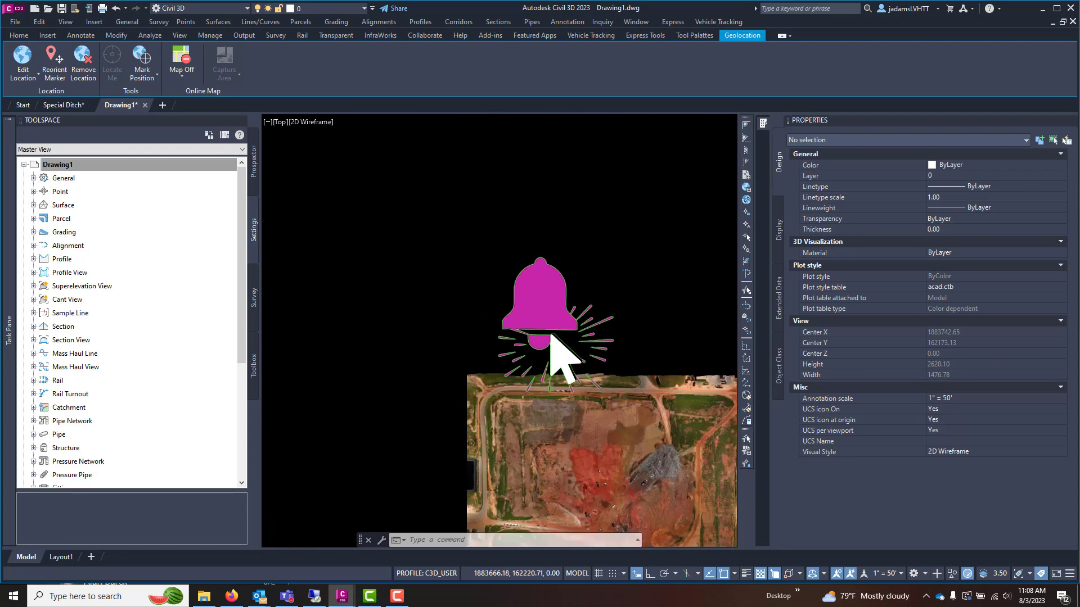